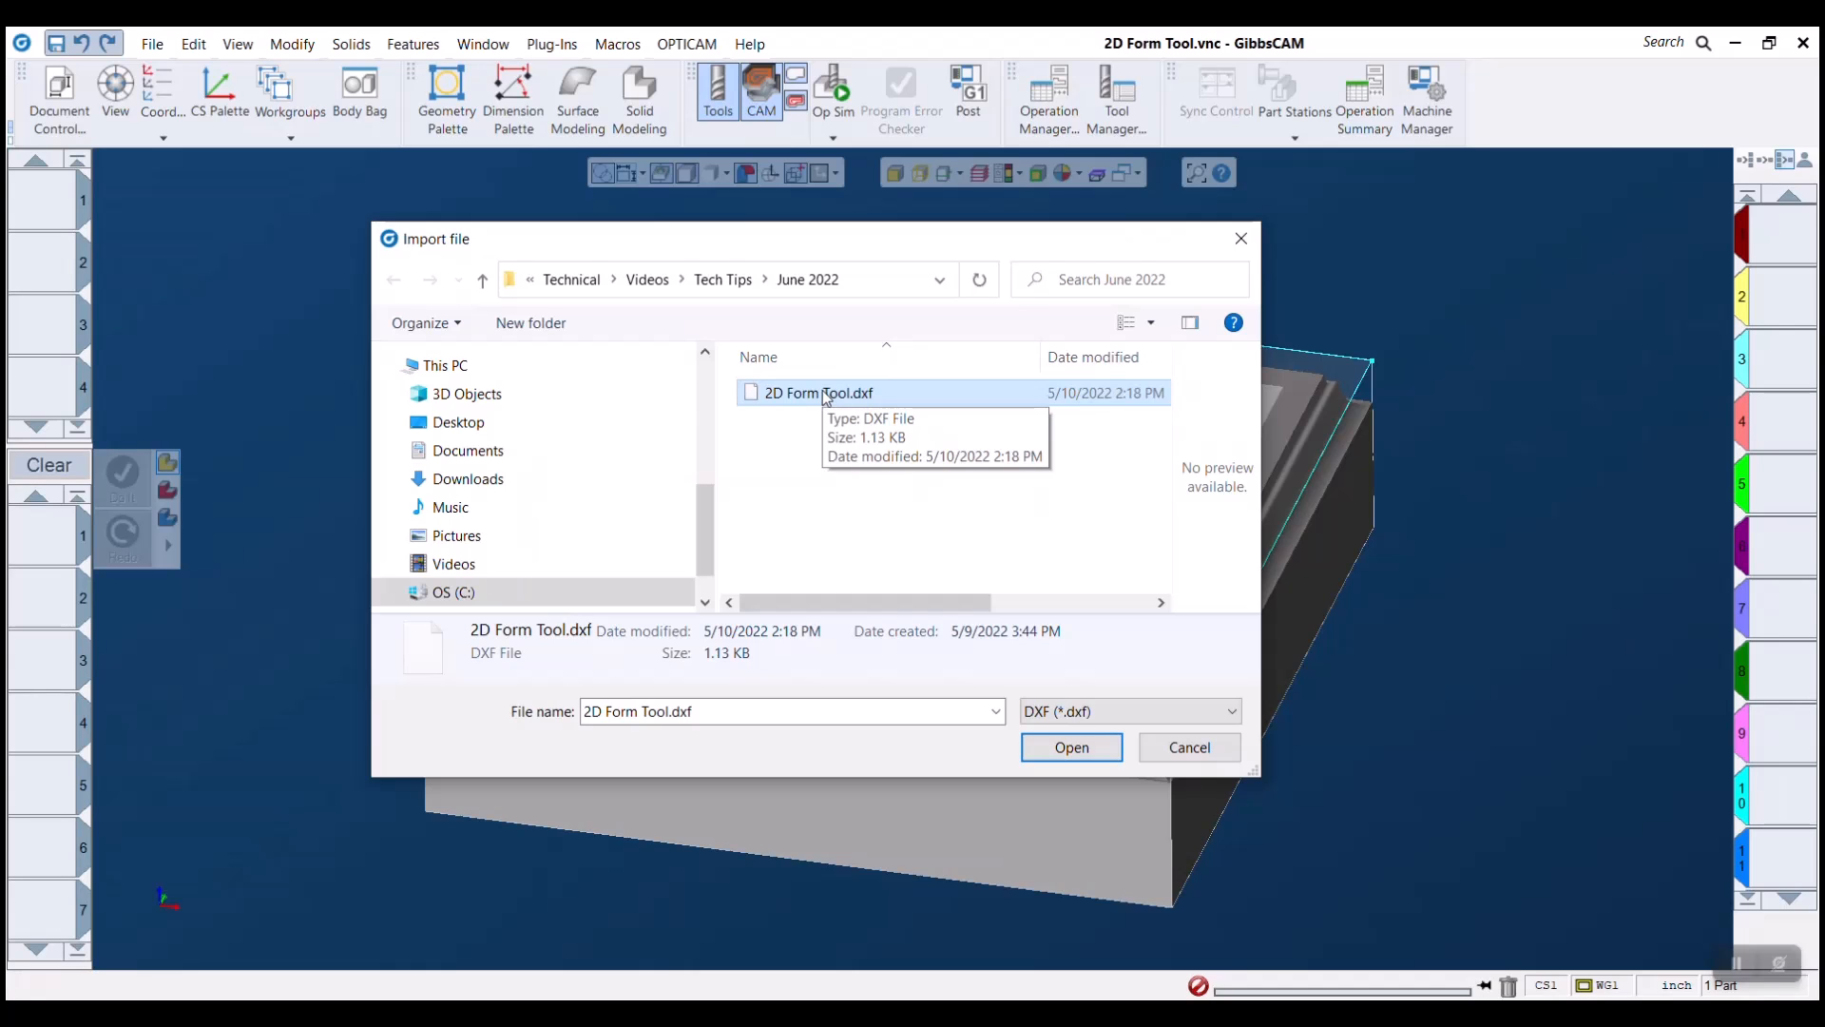
# - Import 2D Form Tool.dxf and make its DXF layer workgroup the active one
pyautogui.click(1093, 750)
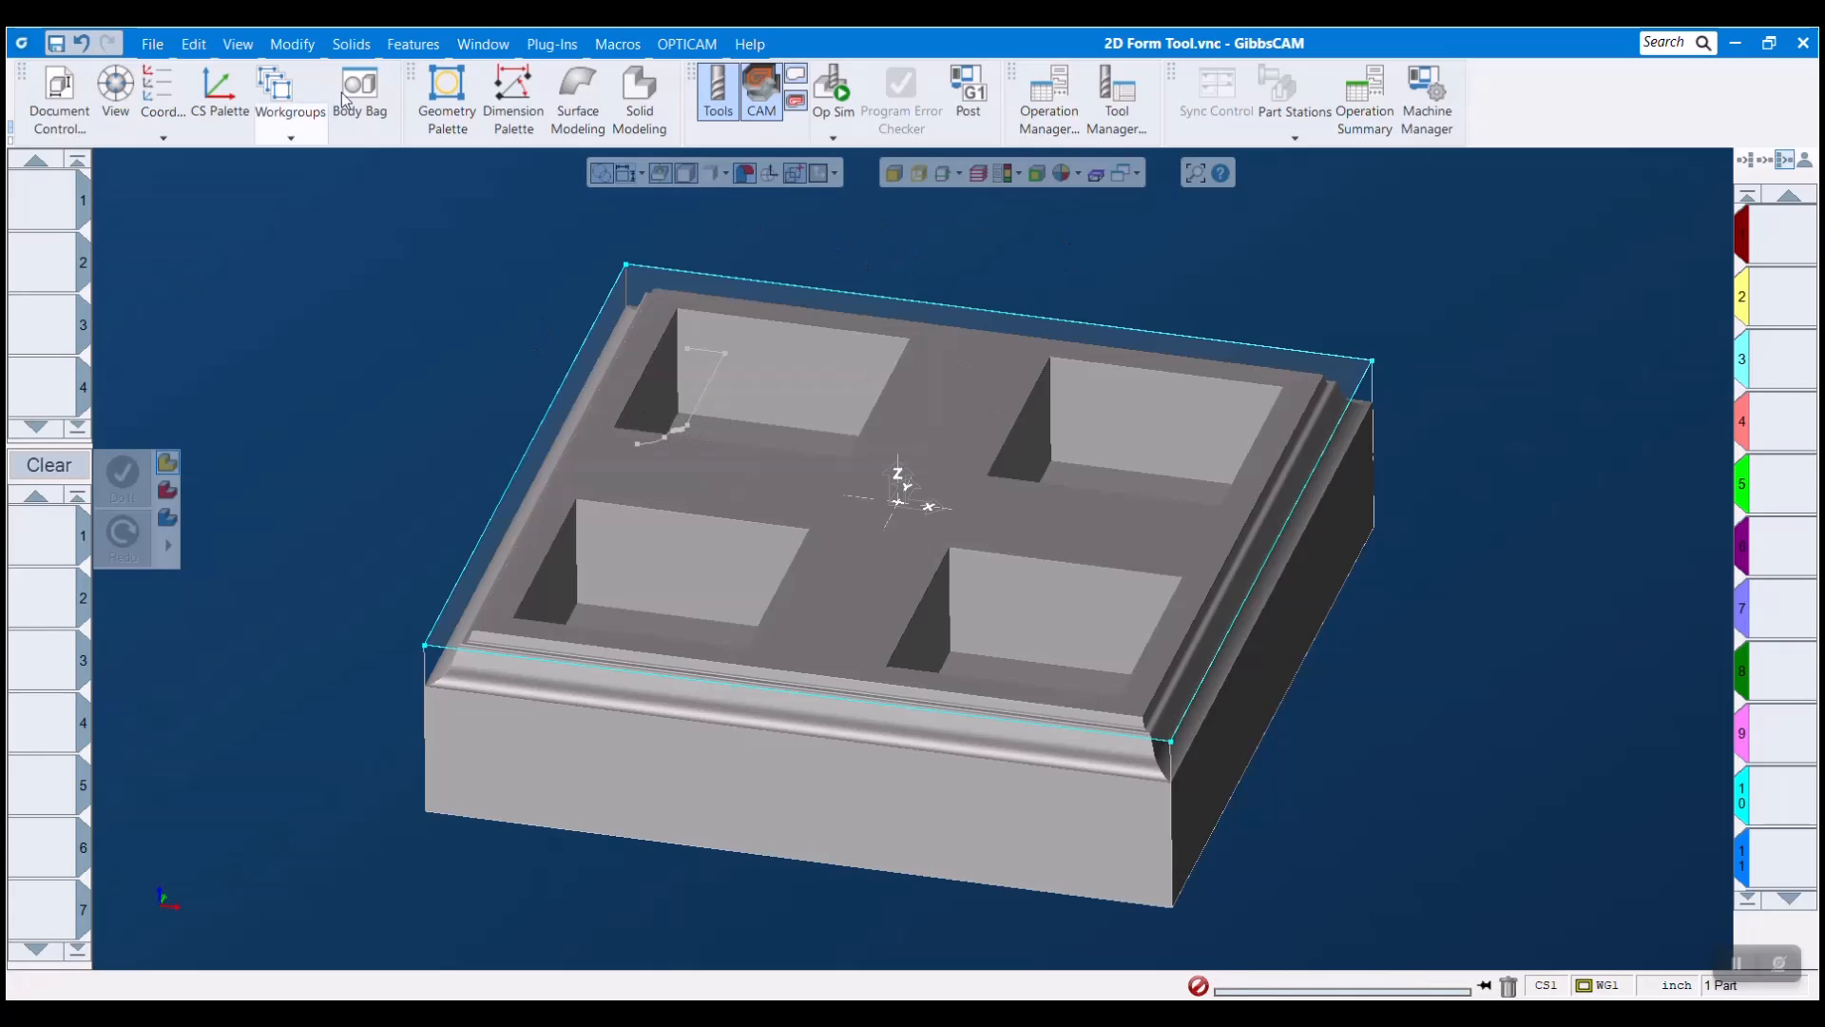
pyautogui.click(276, 91)
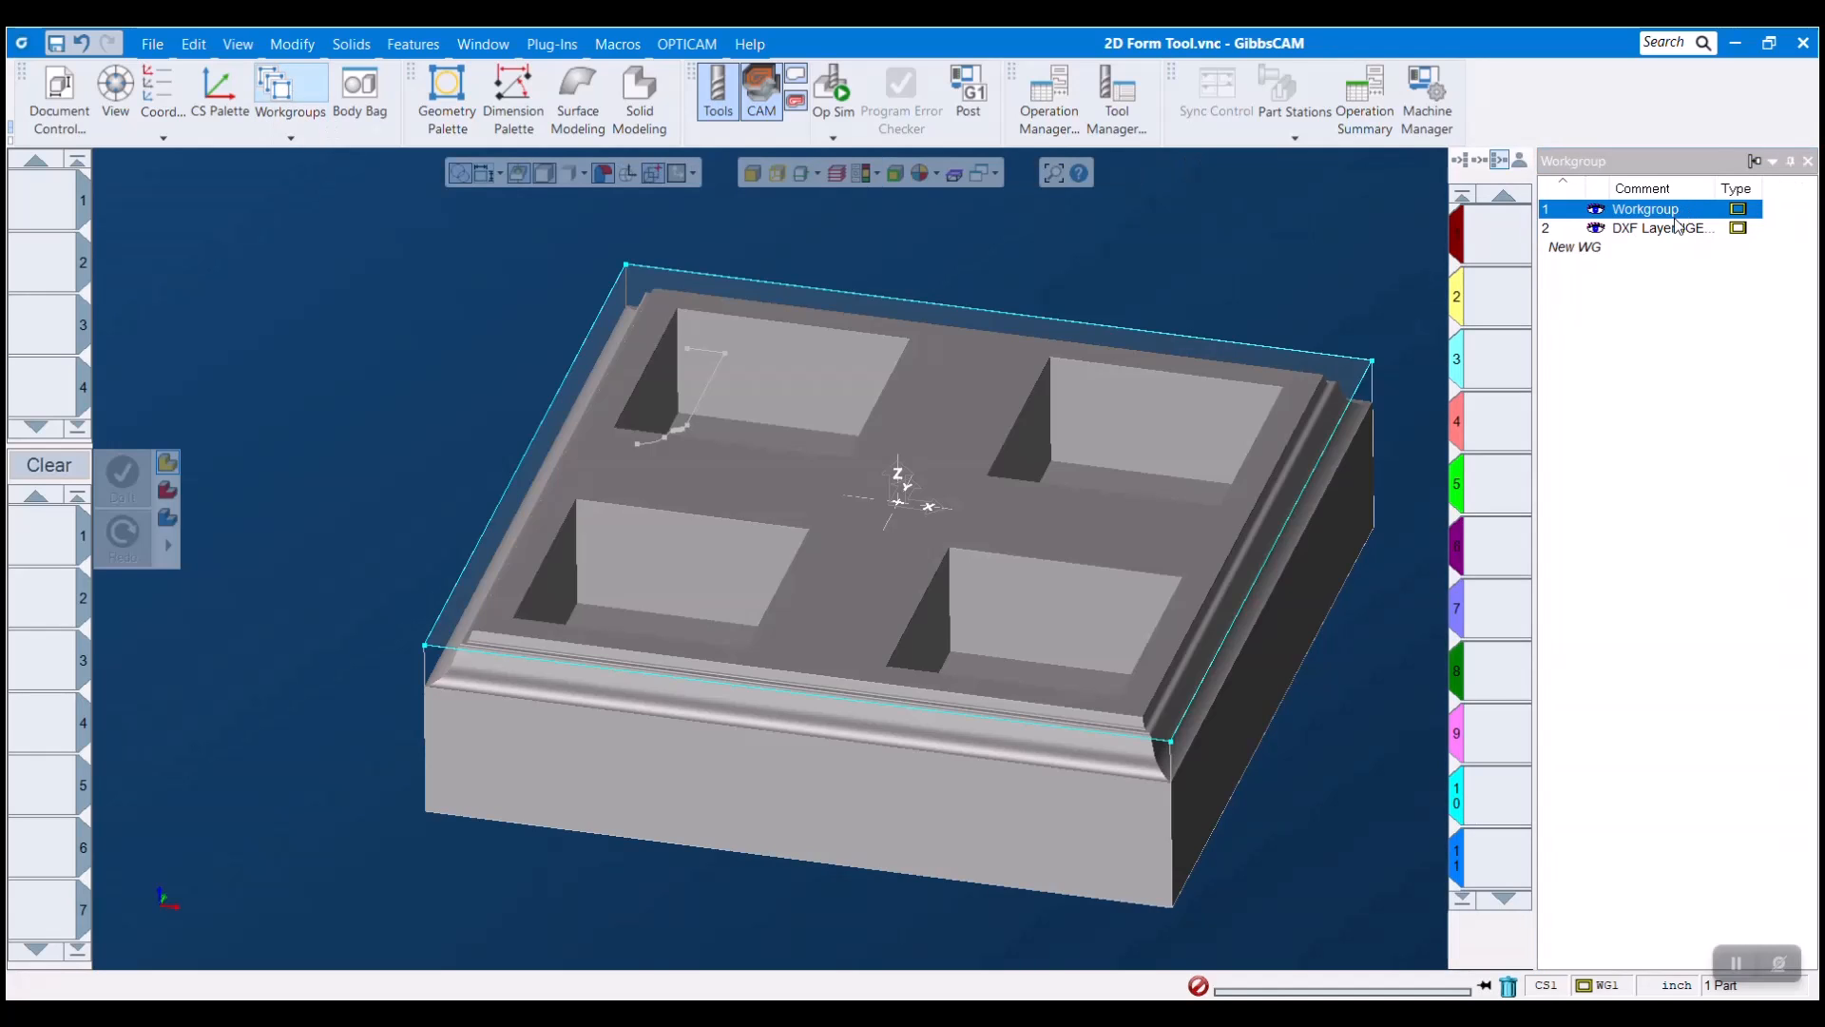
pyautogui.click(1678, 229)
pyautogui.moveTo(1712, 181); pyautogui.dragTo(1735, 182)
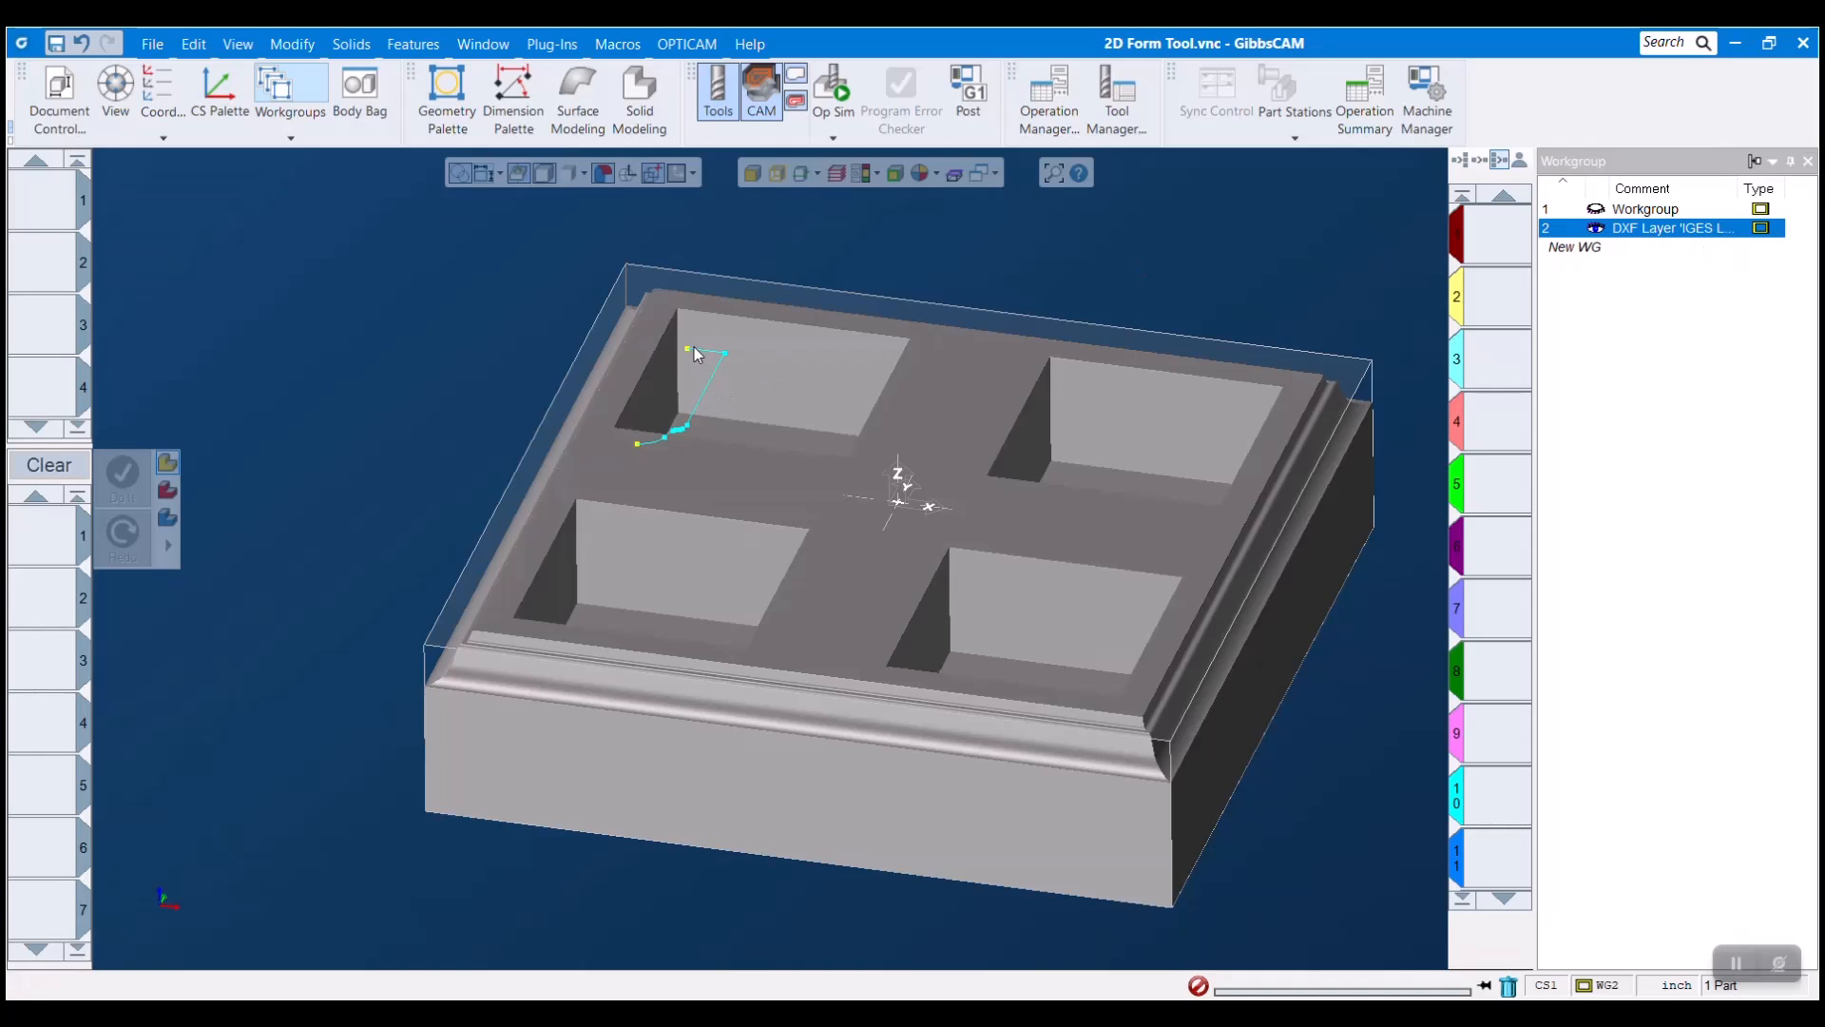
# - Select the complete imported form tool profile in the DXF layer workgroup
pyautogui.doubleClick(686, 429)
pyautogui.click(638, 451)
pyautogui.click(637, 449)
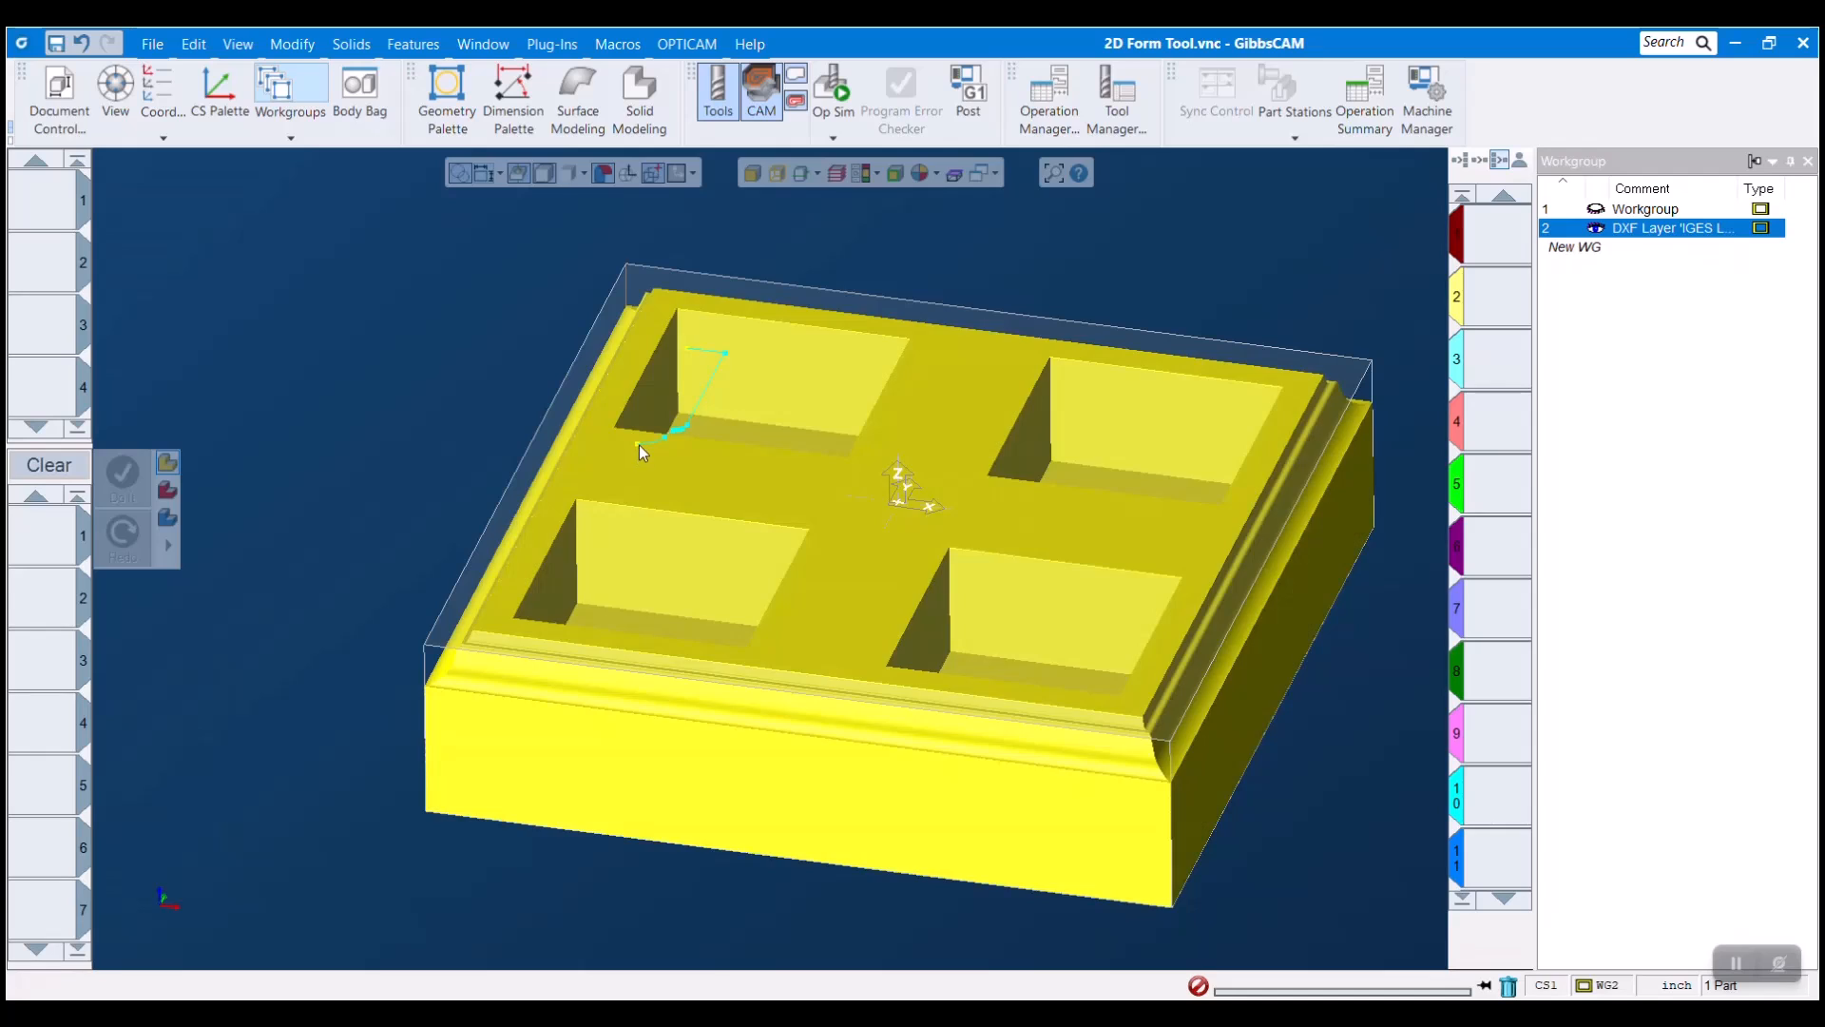
pyautogui.click(637, 443)
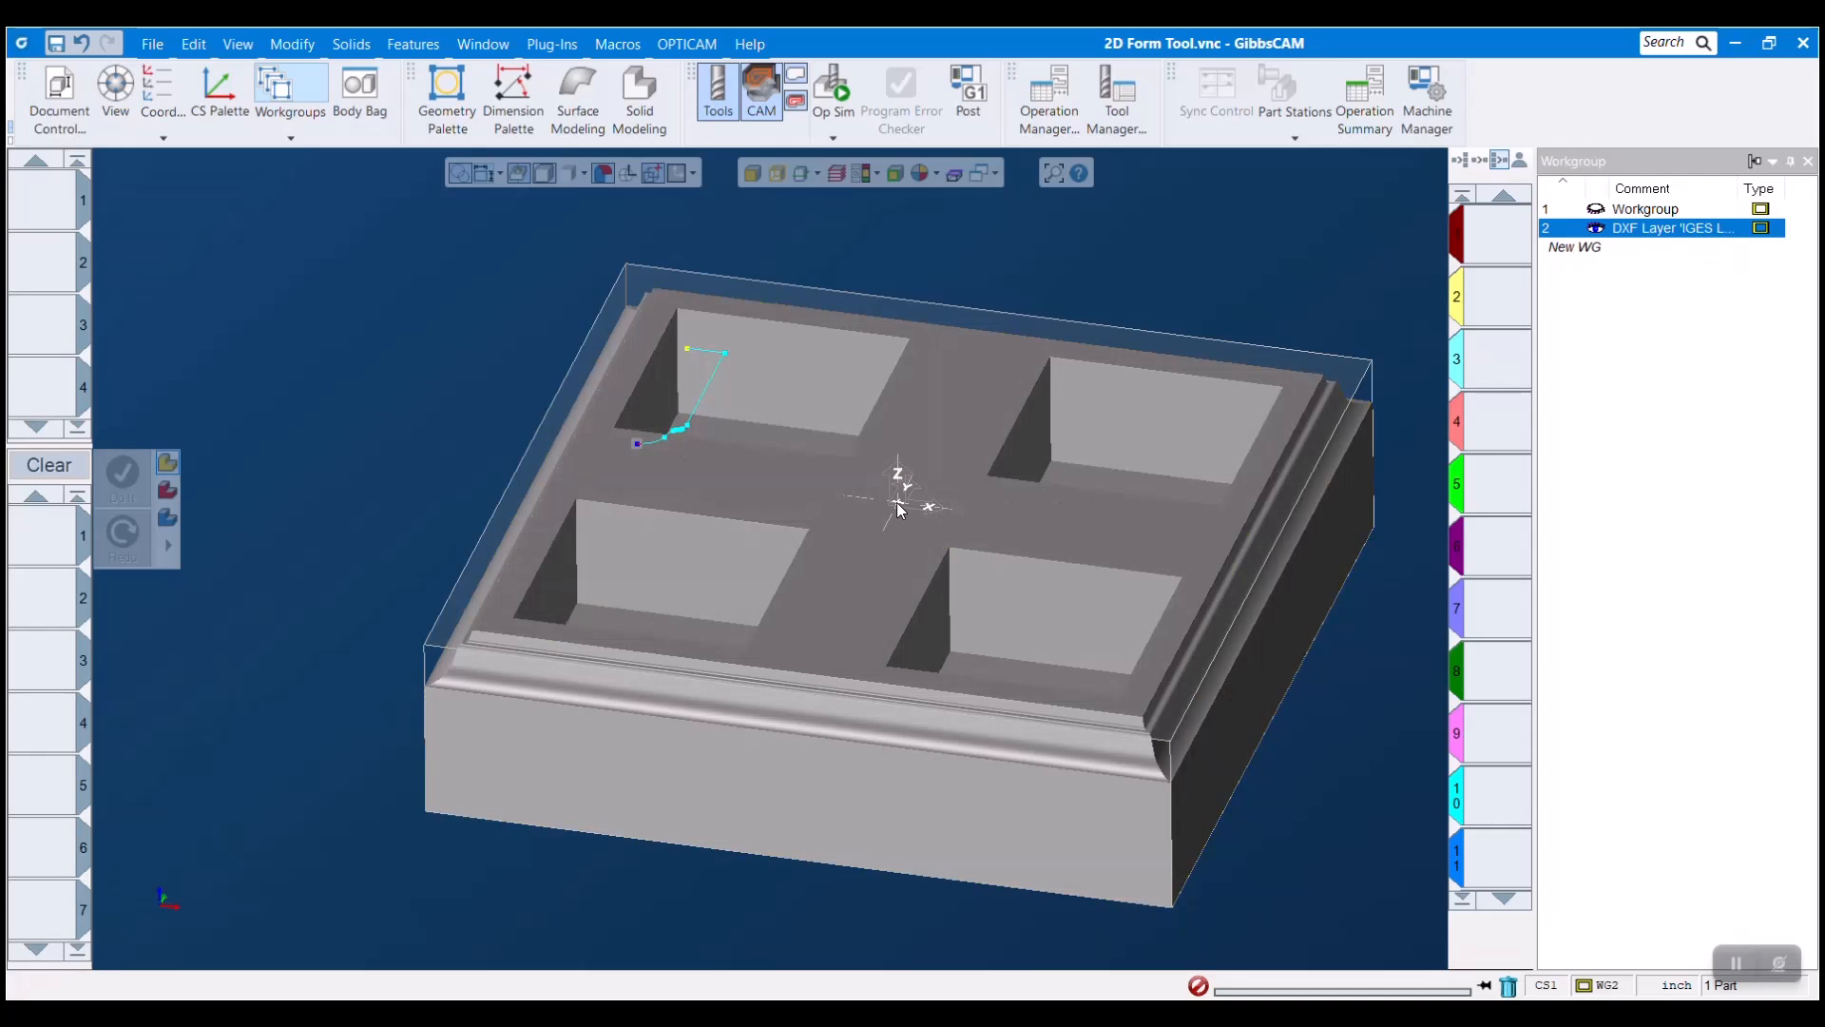
pyautogui.click(953, 255)
# - Move the selected profile with Absolute Translate from its lower end point to X 0, Y 0, Z 0
pyautogui.click(292, 44)
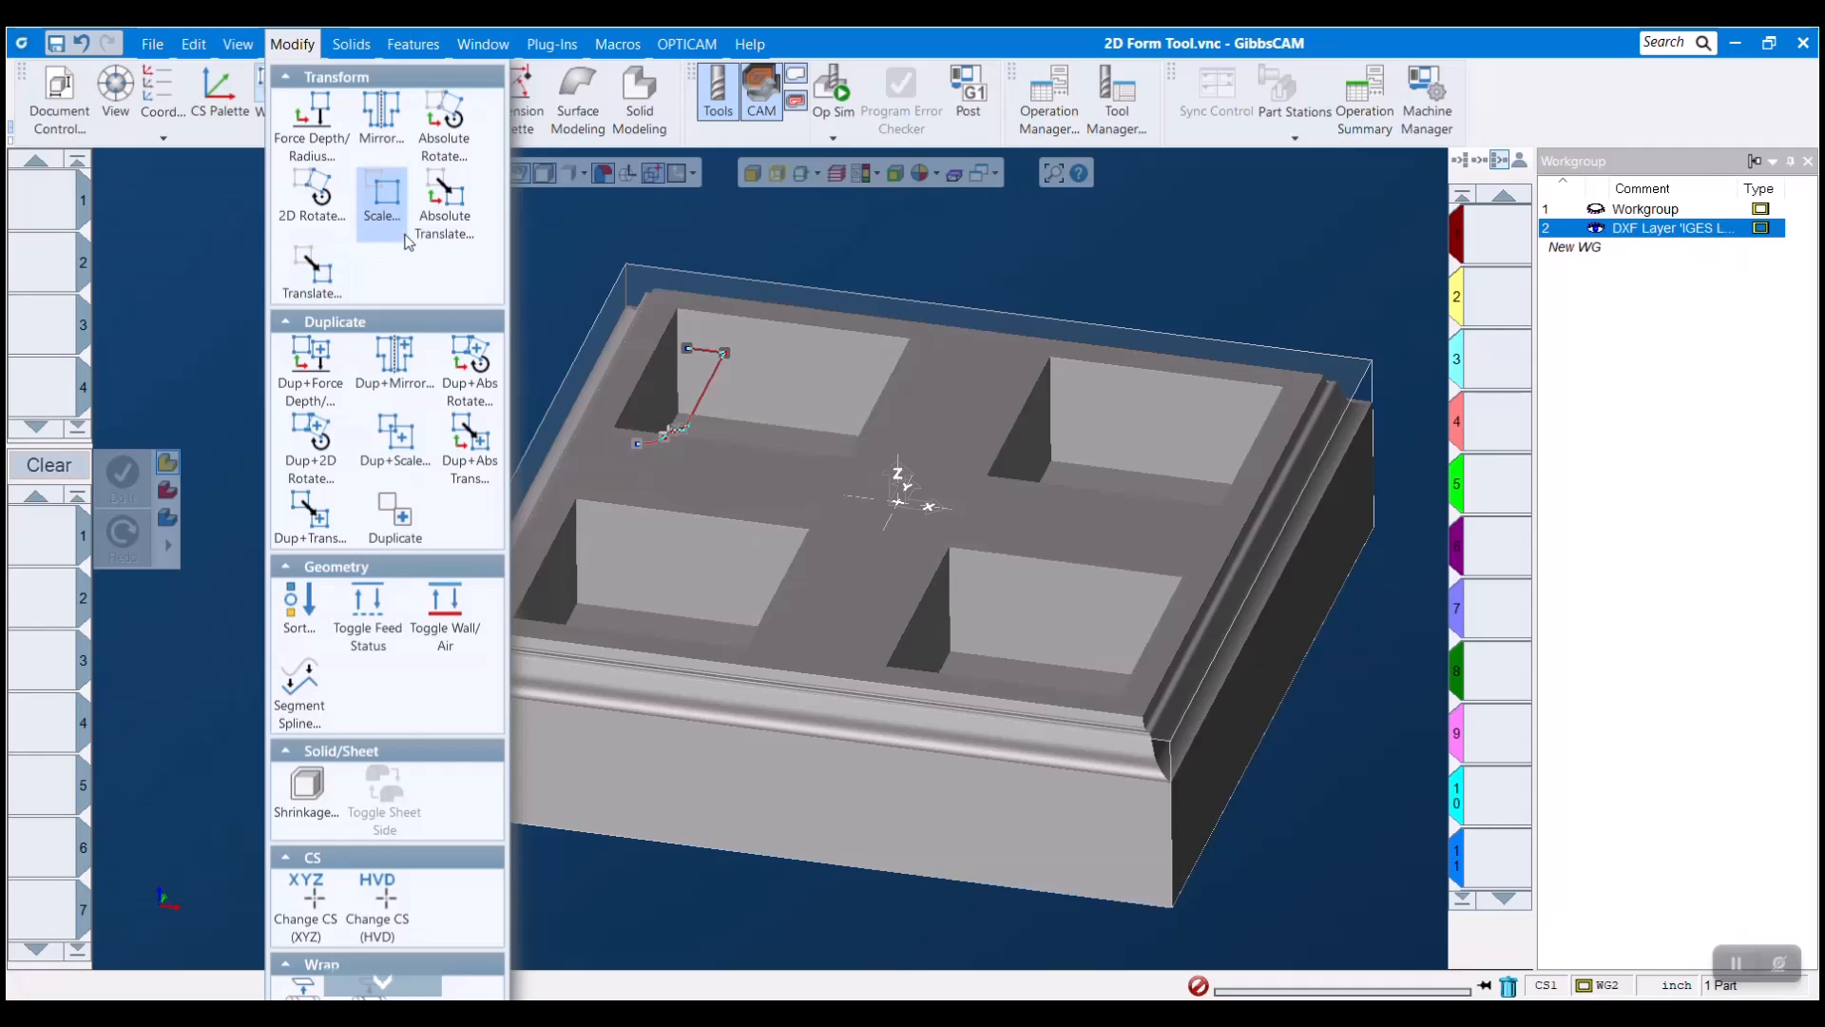
pyautogui.click(464, 213)
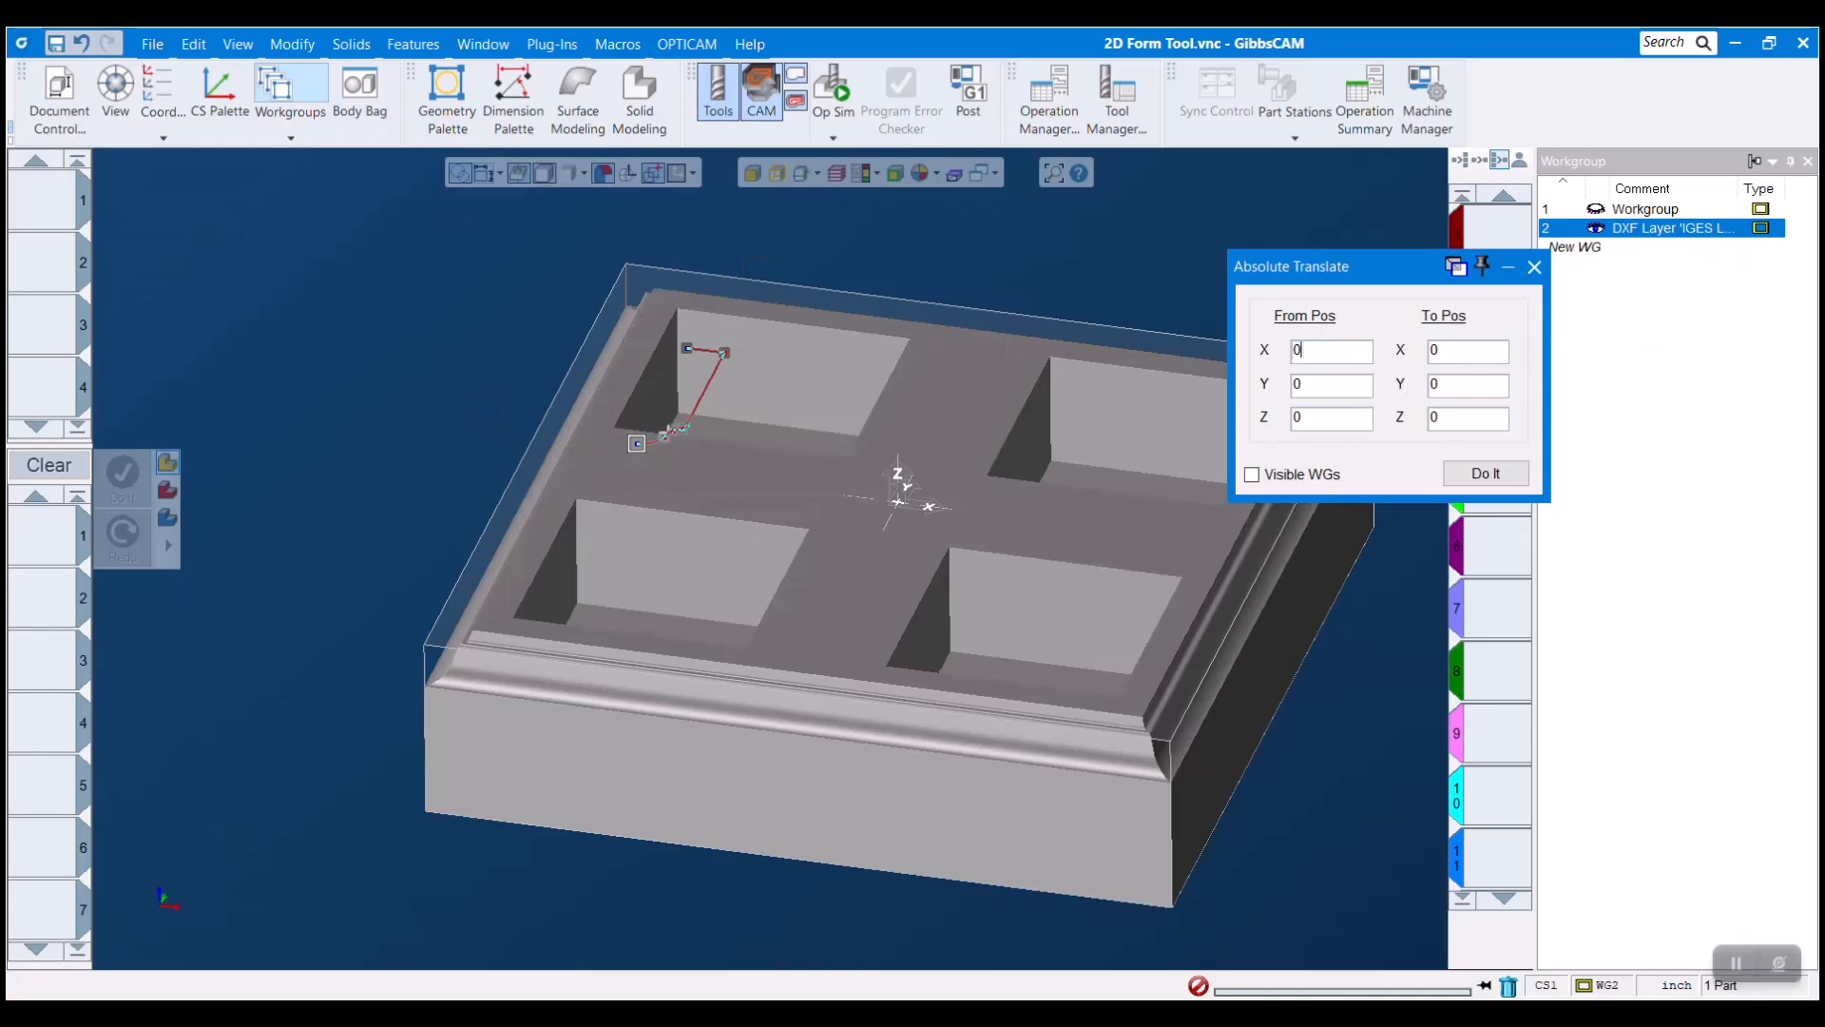
pyautogui.click(637, 443)
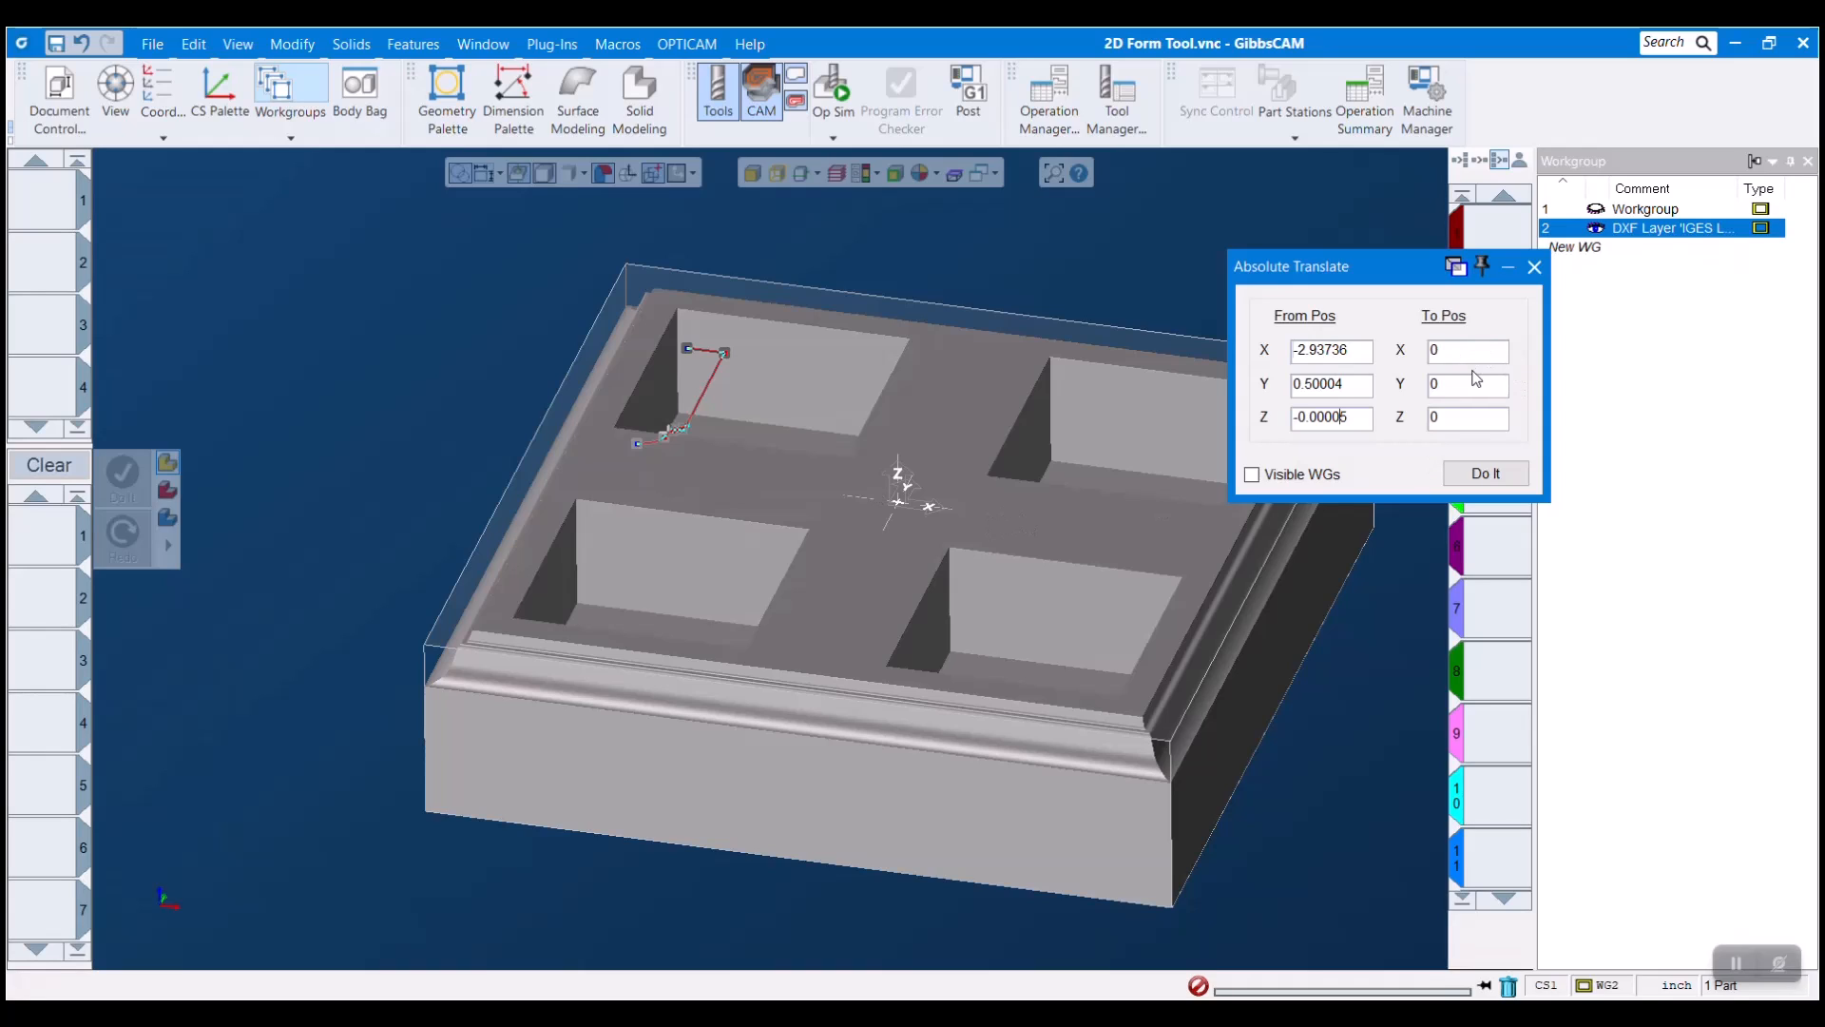
pyautogui.doubleClick(1463, 388)
pyautogui.doubleClick(1454, 420)
pyautogui.click(1488, 476)
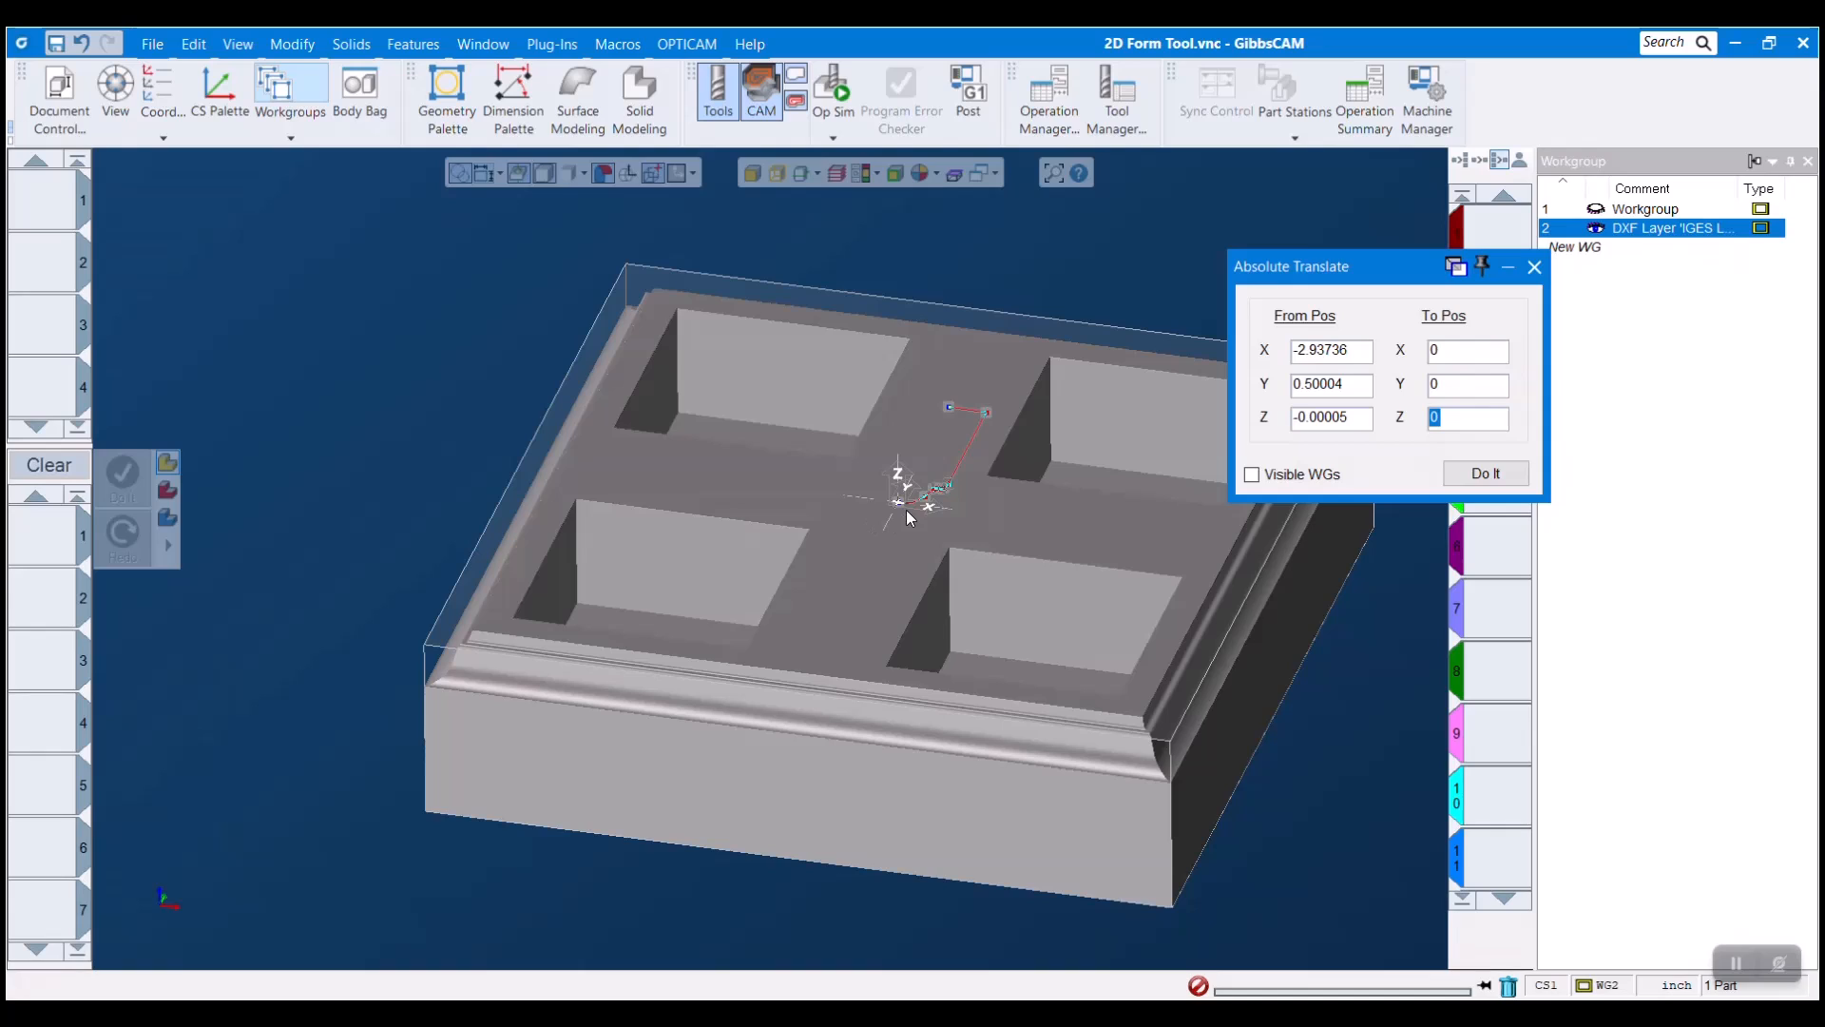
pyautogui.click(1534, 266)
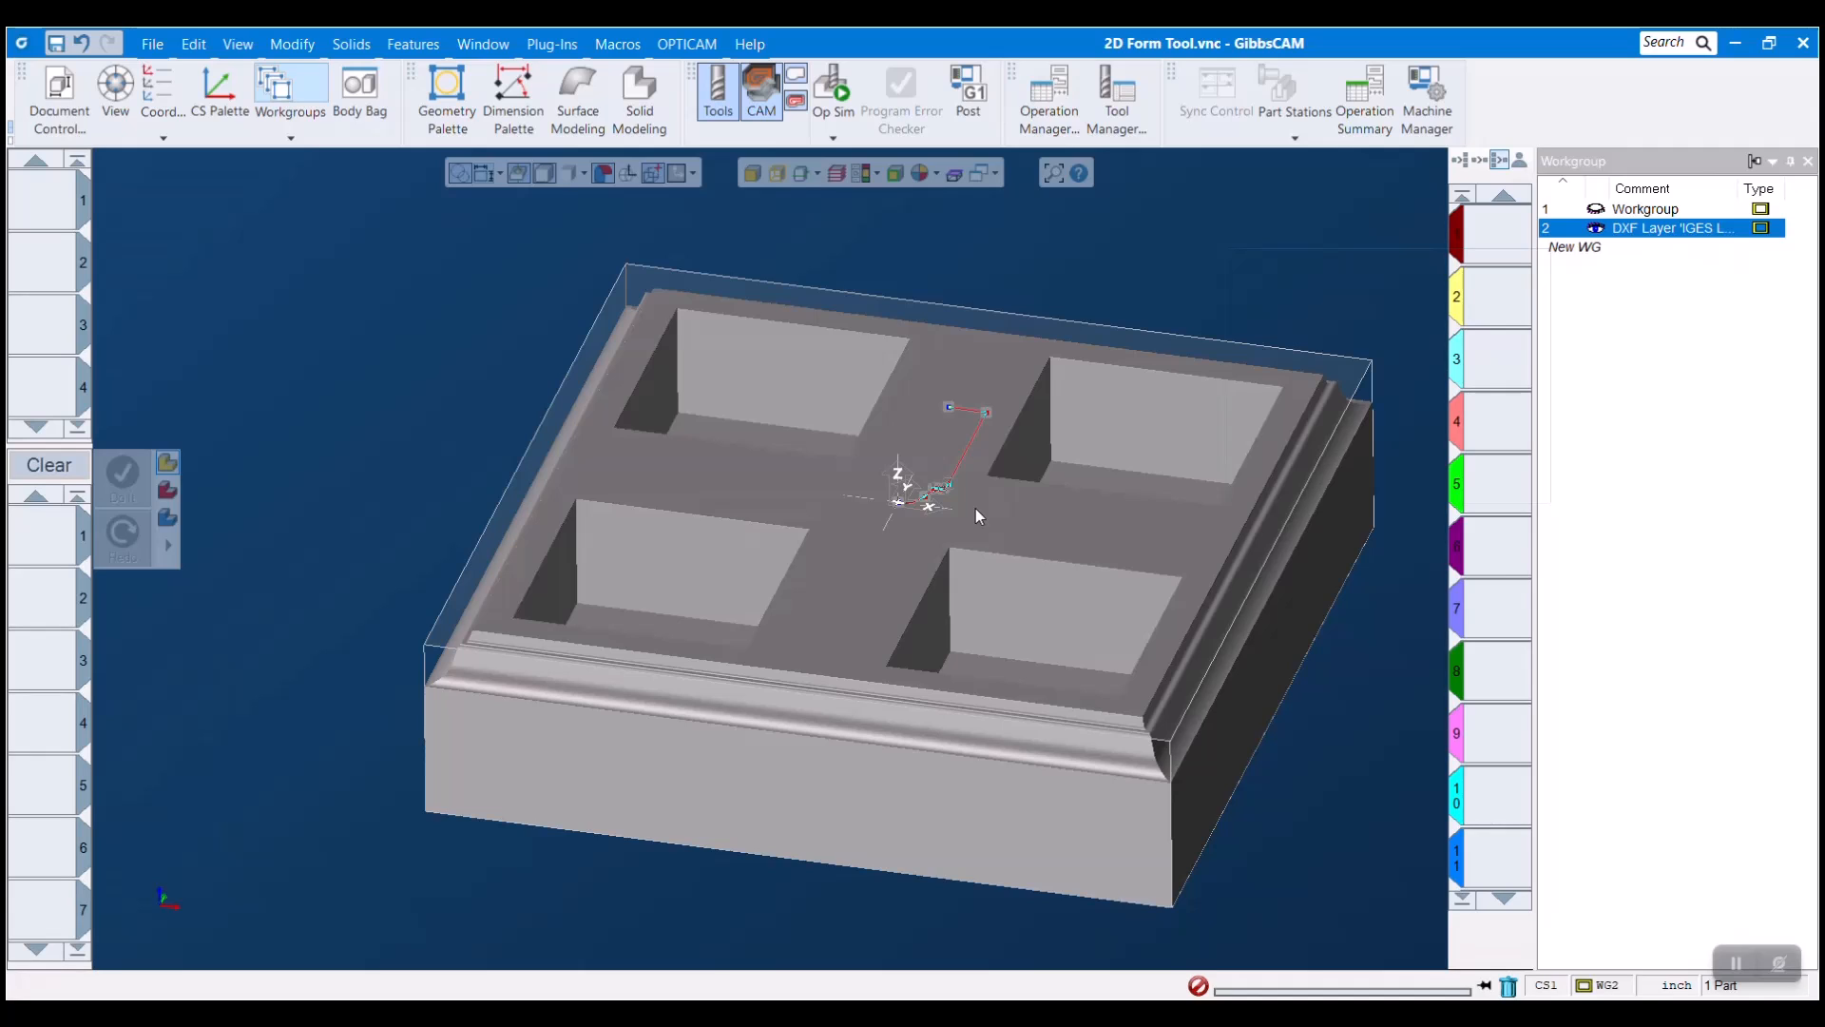
# - Create milling tool 1 as a 2D Form Tool from the selected profile and fit it with CAT 40 drill holder 4/20
pyautogui.doubleClick(32, 202)
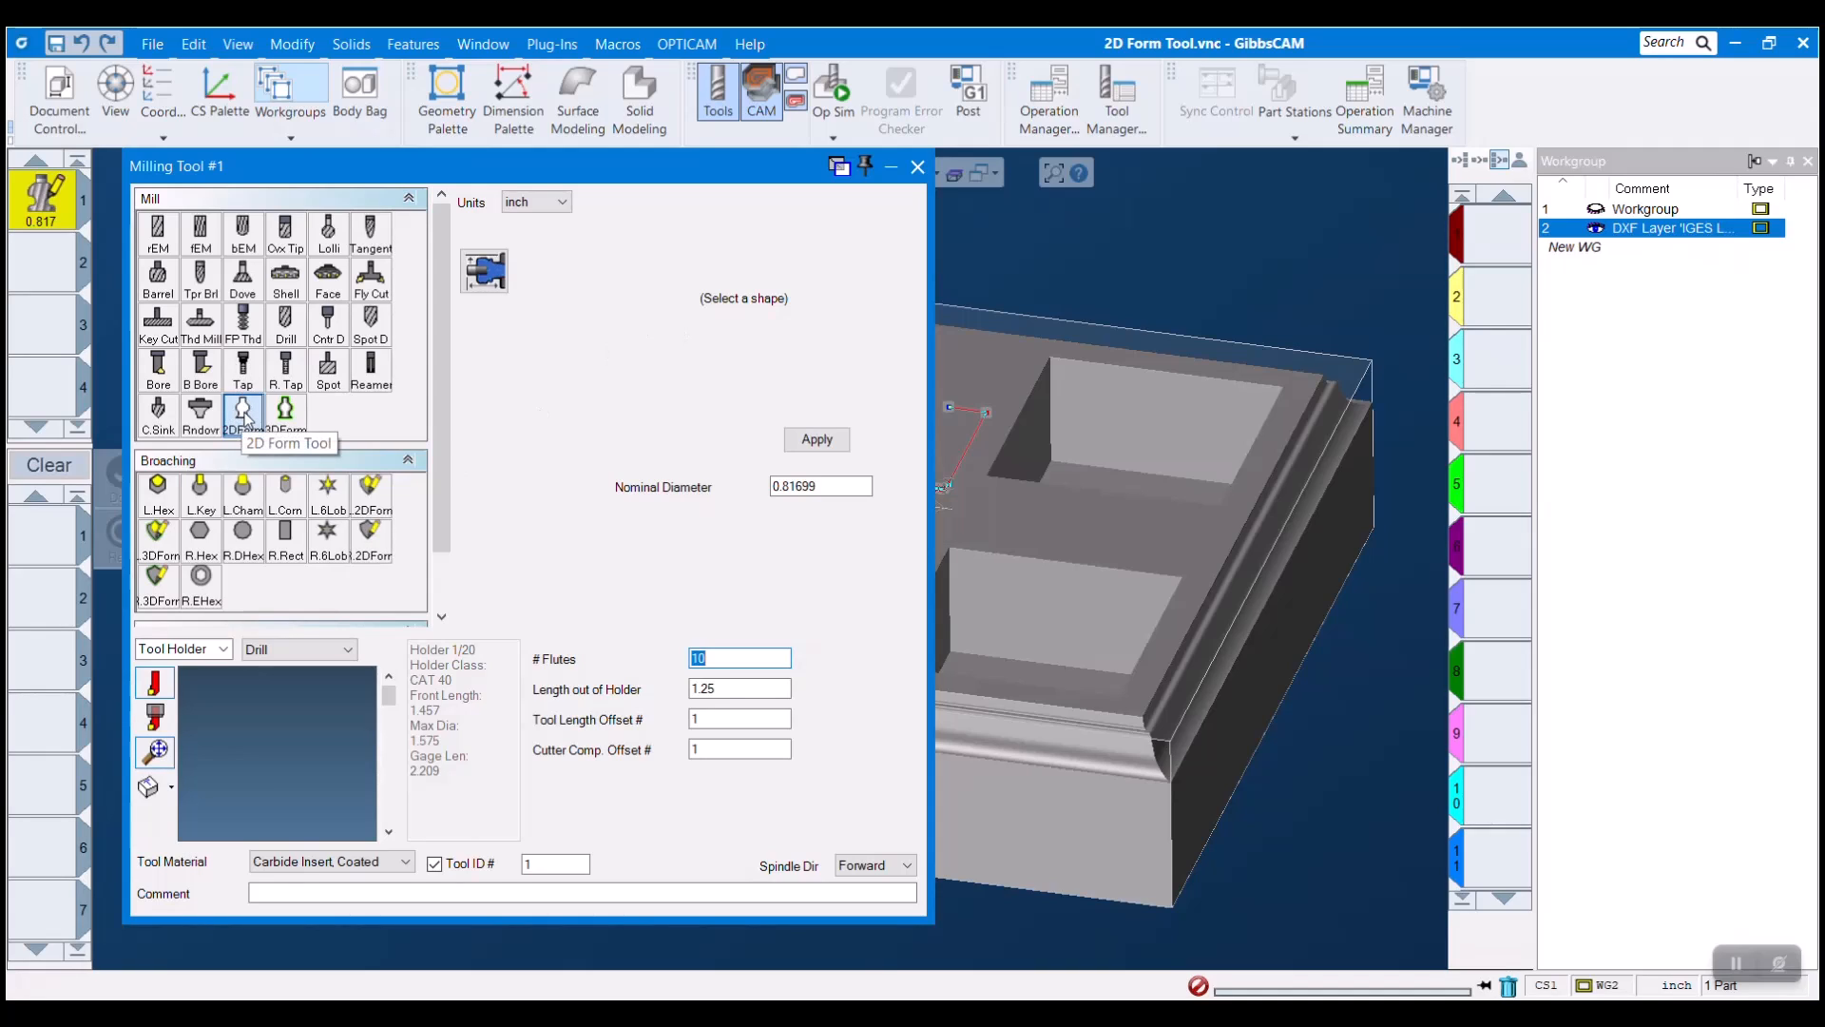
pyautogui.click(818, 442)
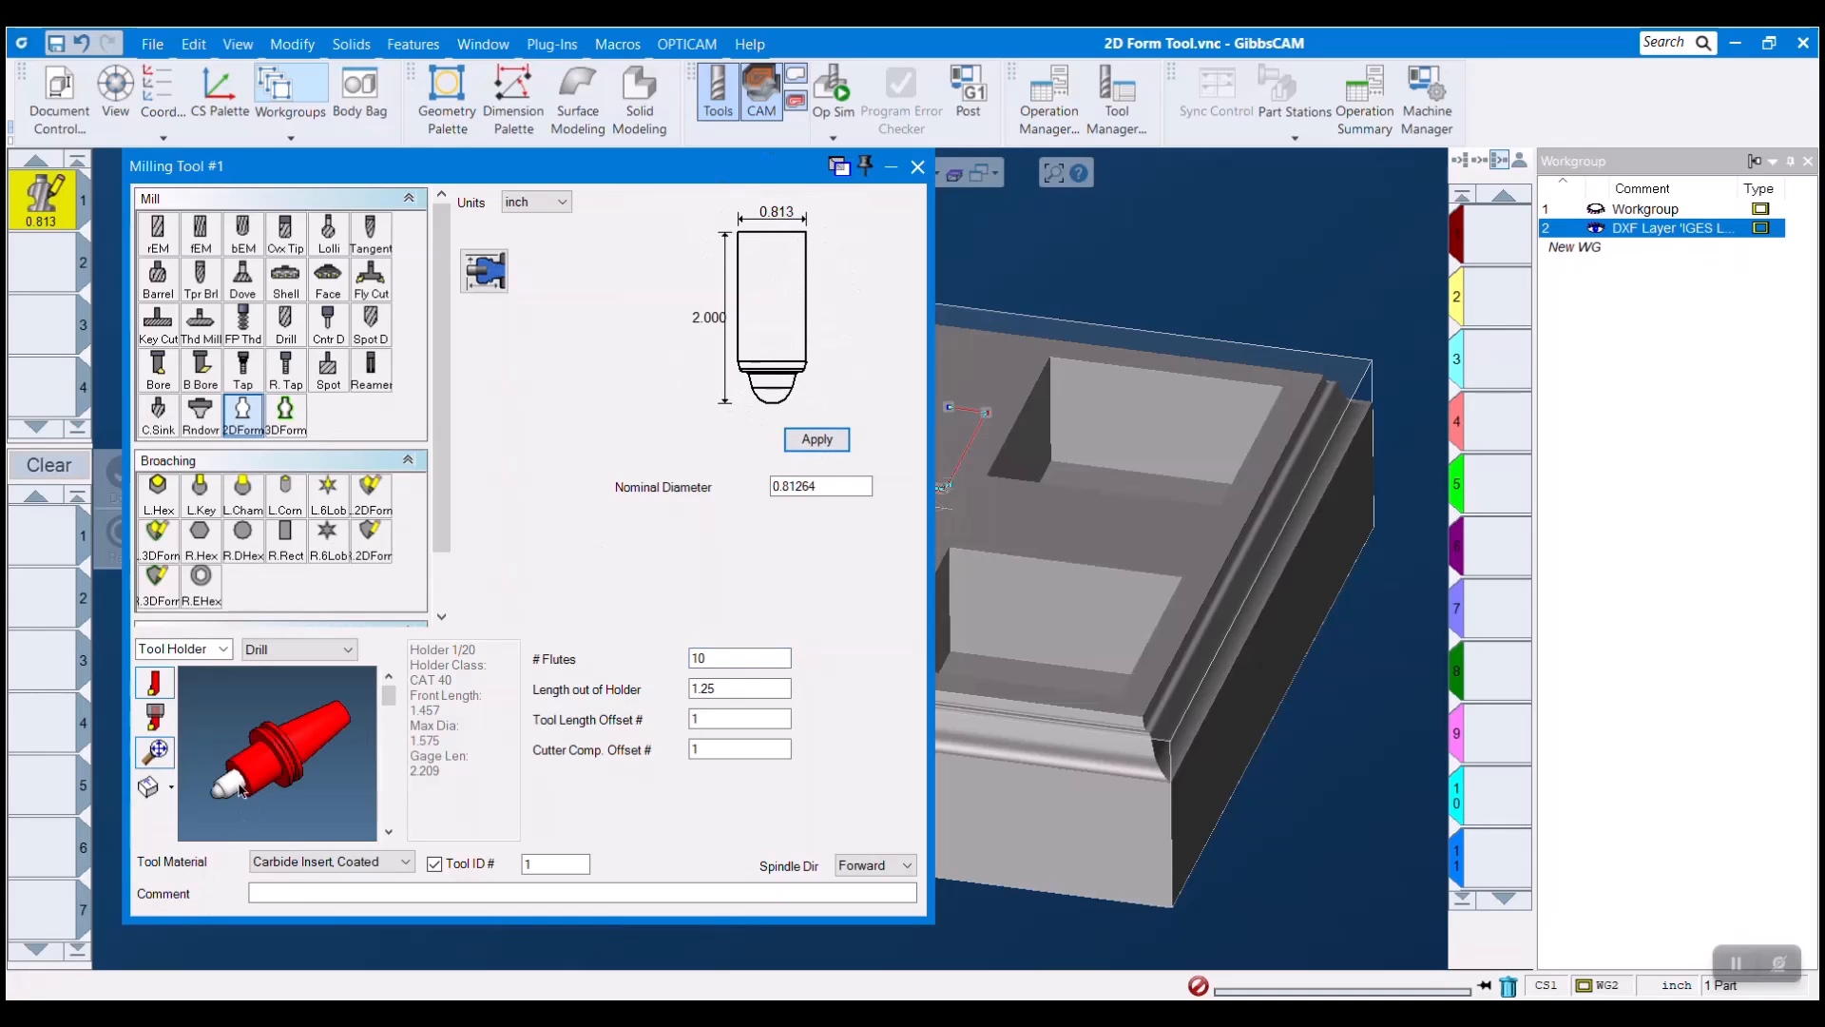
pyautogui.click(388, 831)
pyautogui.click(388, 831)
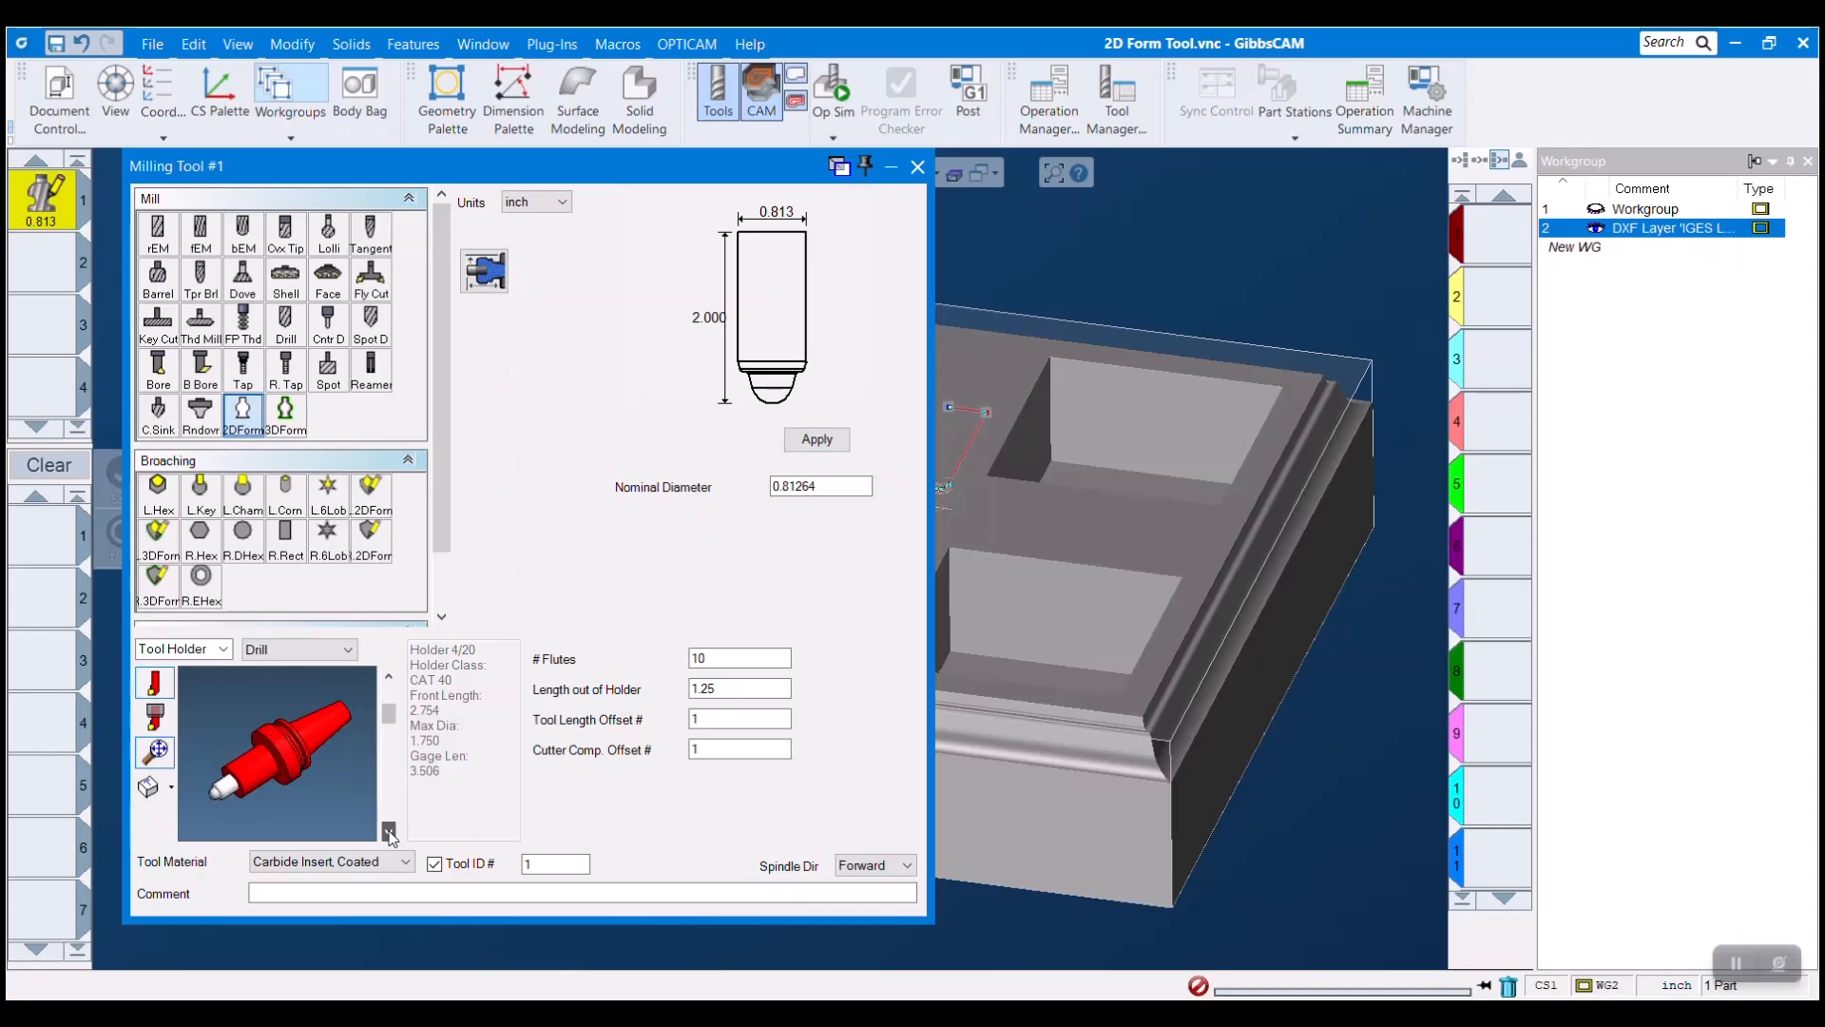
pyautogui.click(388, 831)
pyautogui.doubleClick(733, 690)
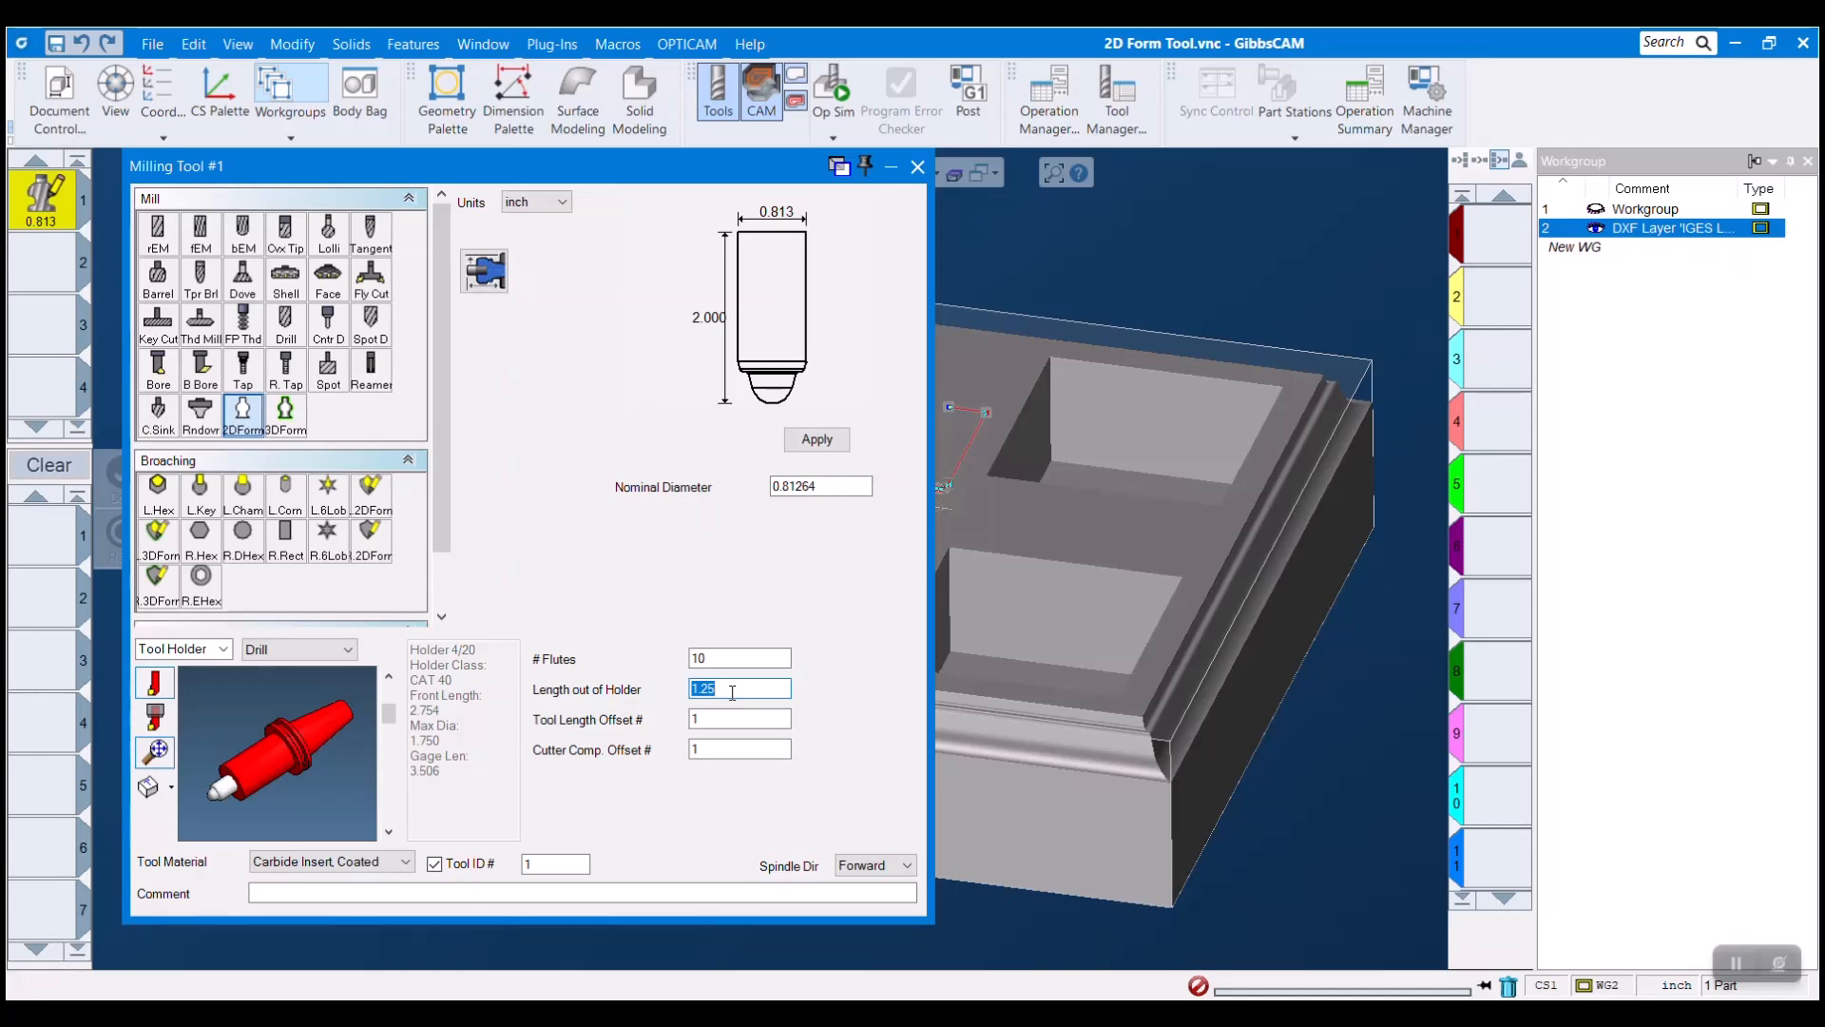
pyautogui.click(917, 167)
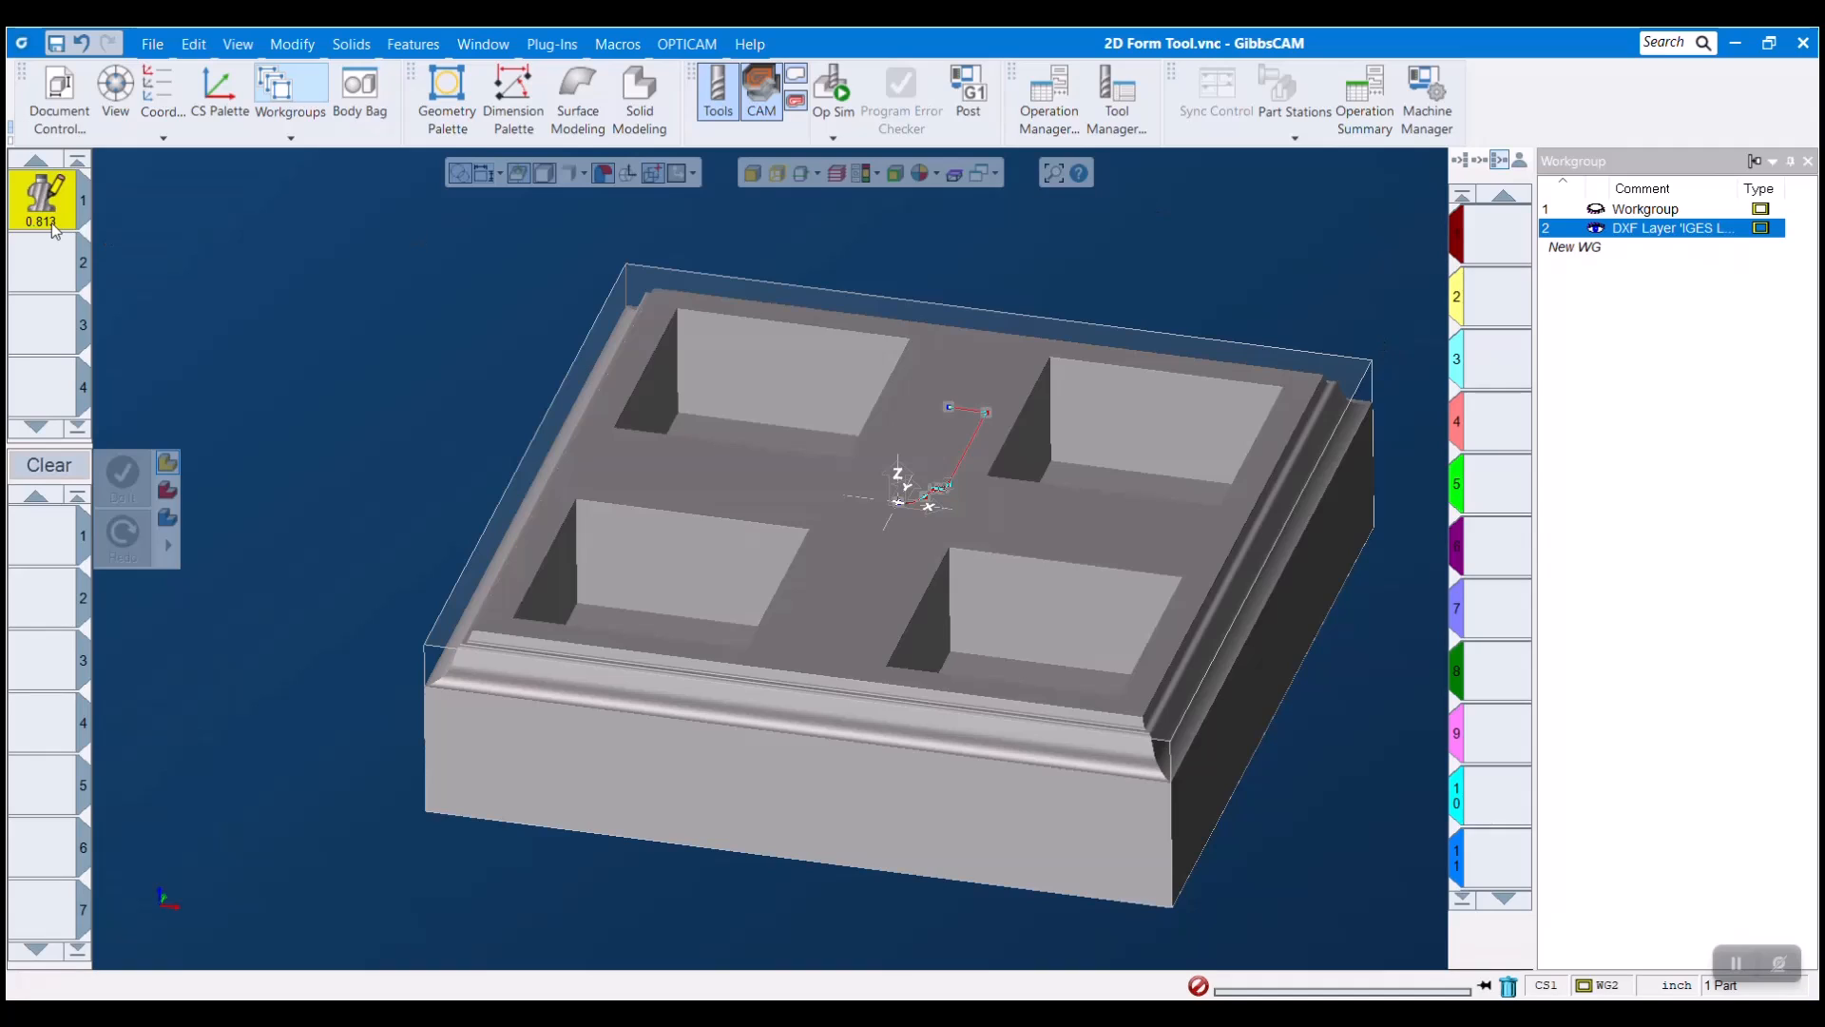
# - Make workgroup 1 active and create a Contour process that uses form tool 1
pyautogui.click(216, 275)
pyautogui.click(1654, 210)
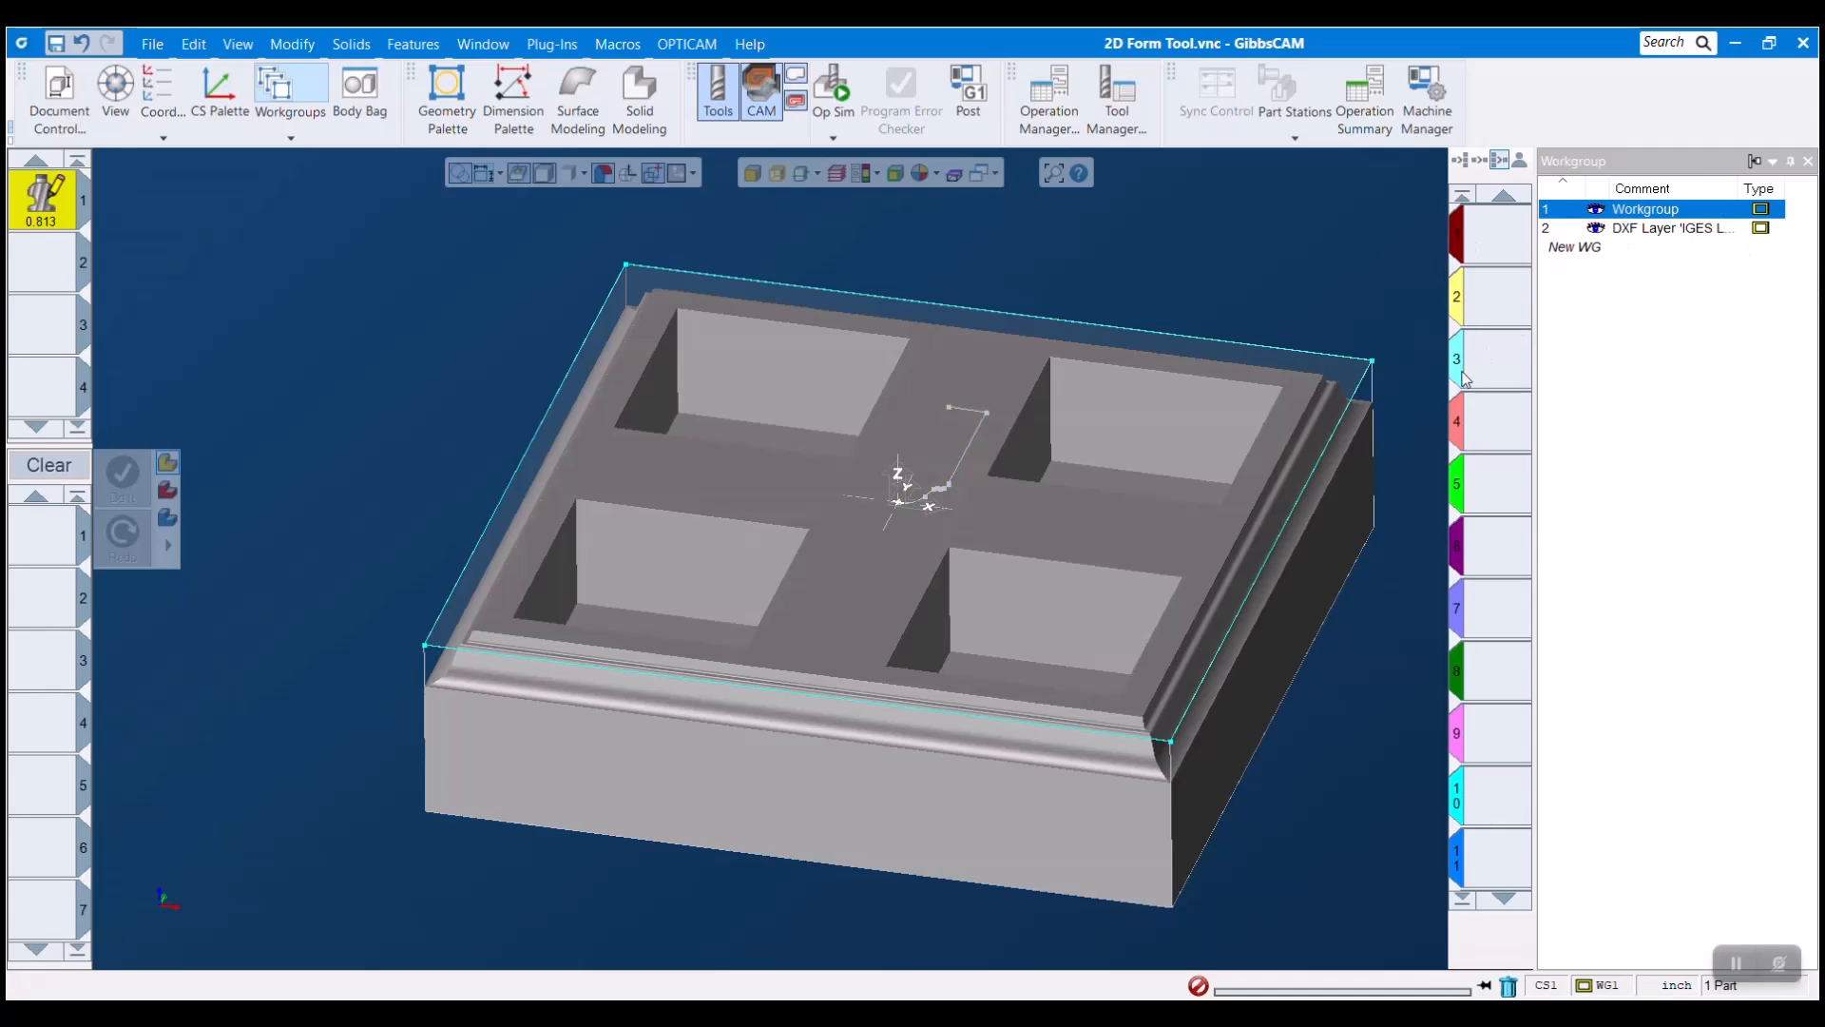
pyautogui.click(1807, 161)
pyautogui.moveTo(38, 211); pyautogui.dragTo(41, 543)
pyautogui.doubleClick(41, 543)
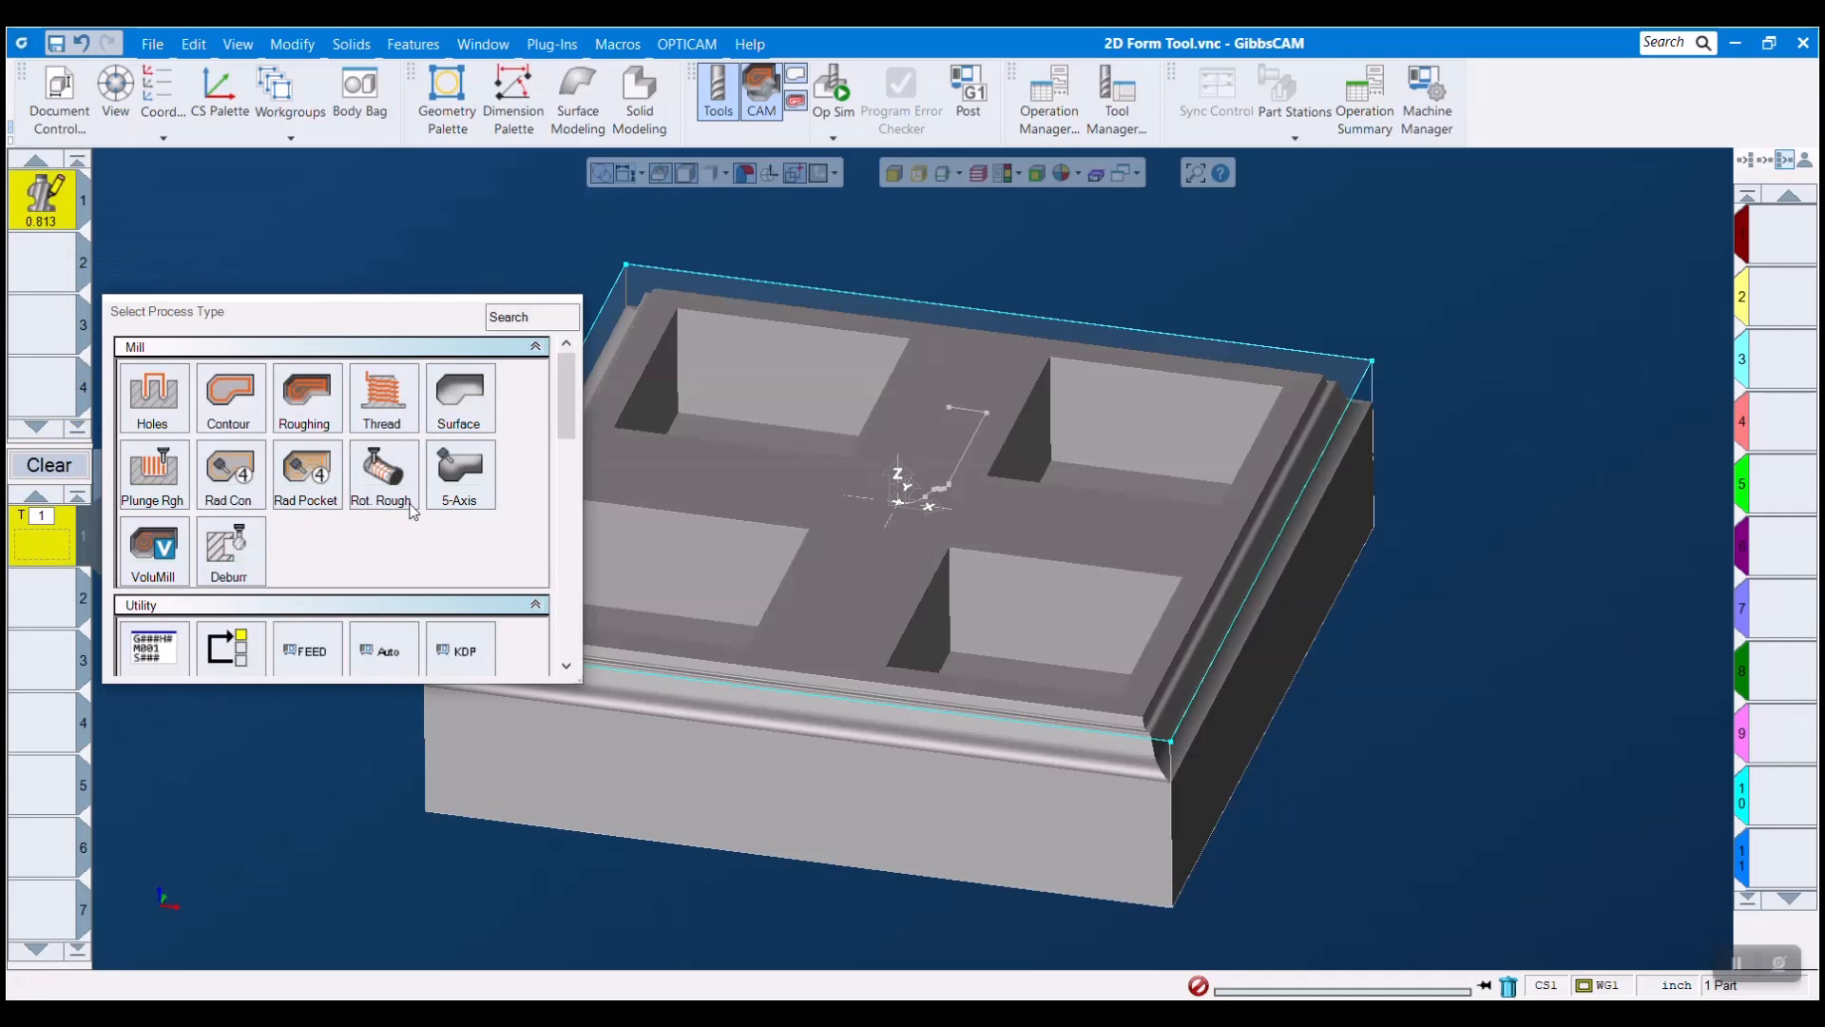
pyautogui.doubleClick(230, 404)
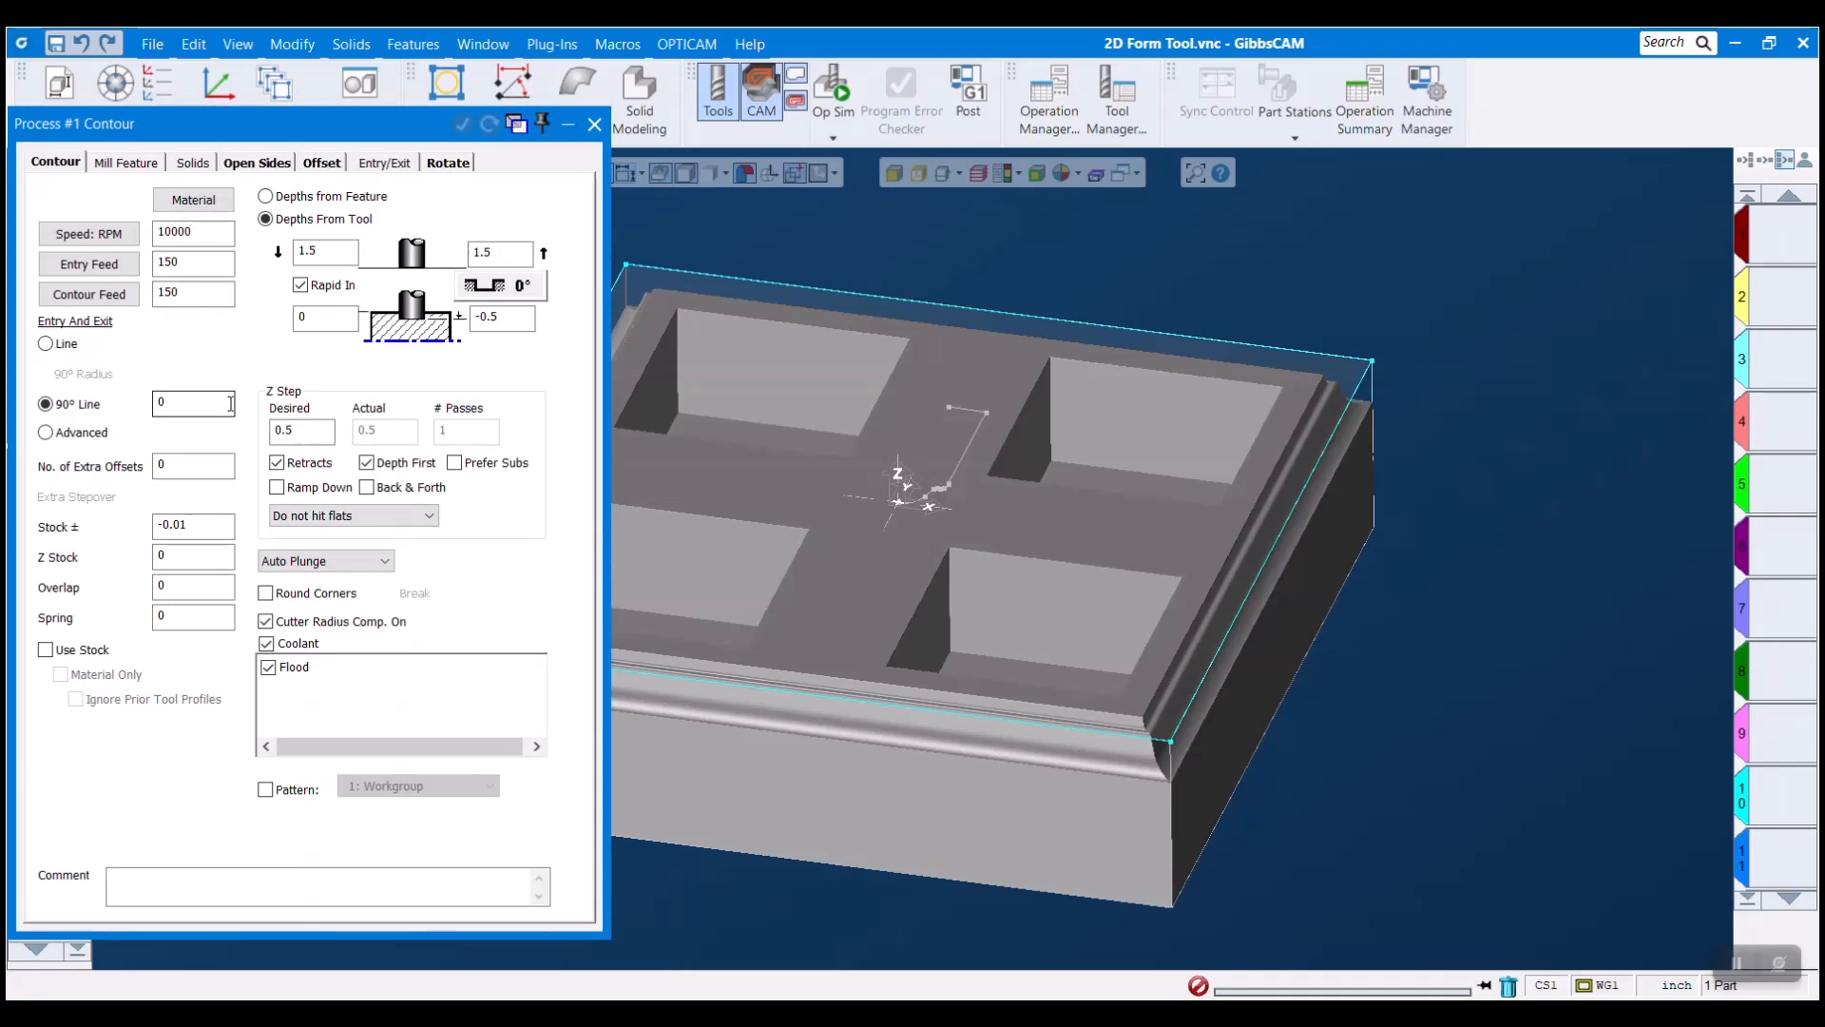
# - Contour the outer rectangle with its start and end points extended beyond the shared corner, and generate the toolpath
pyautogui.click(1304, 501)
pyautogui.click(1263, 348)
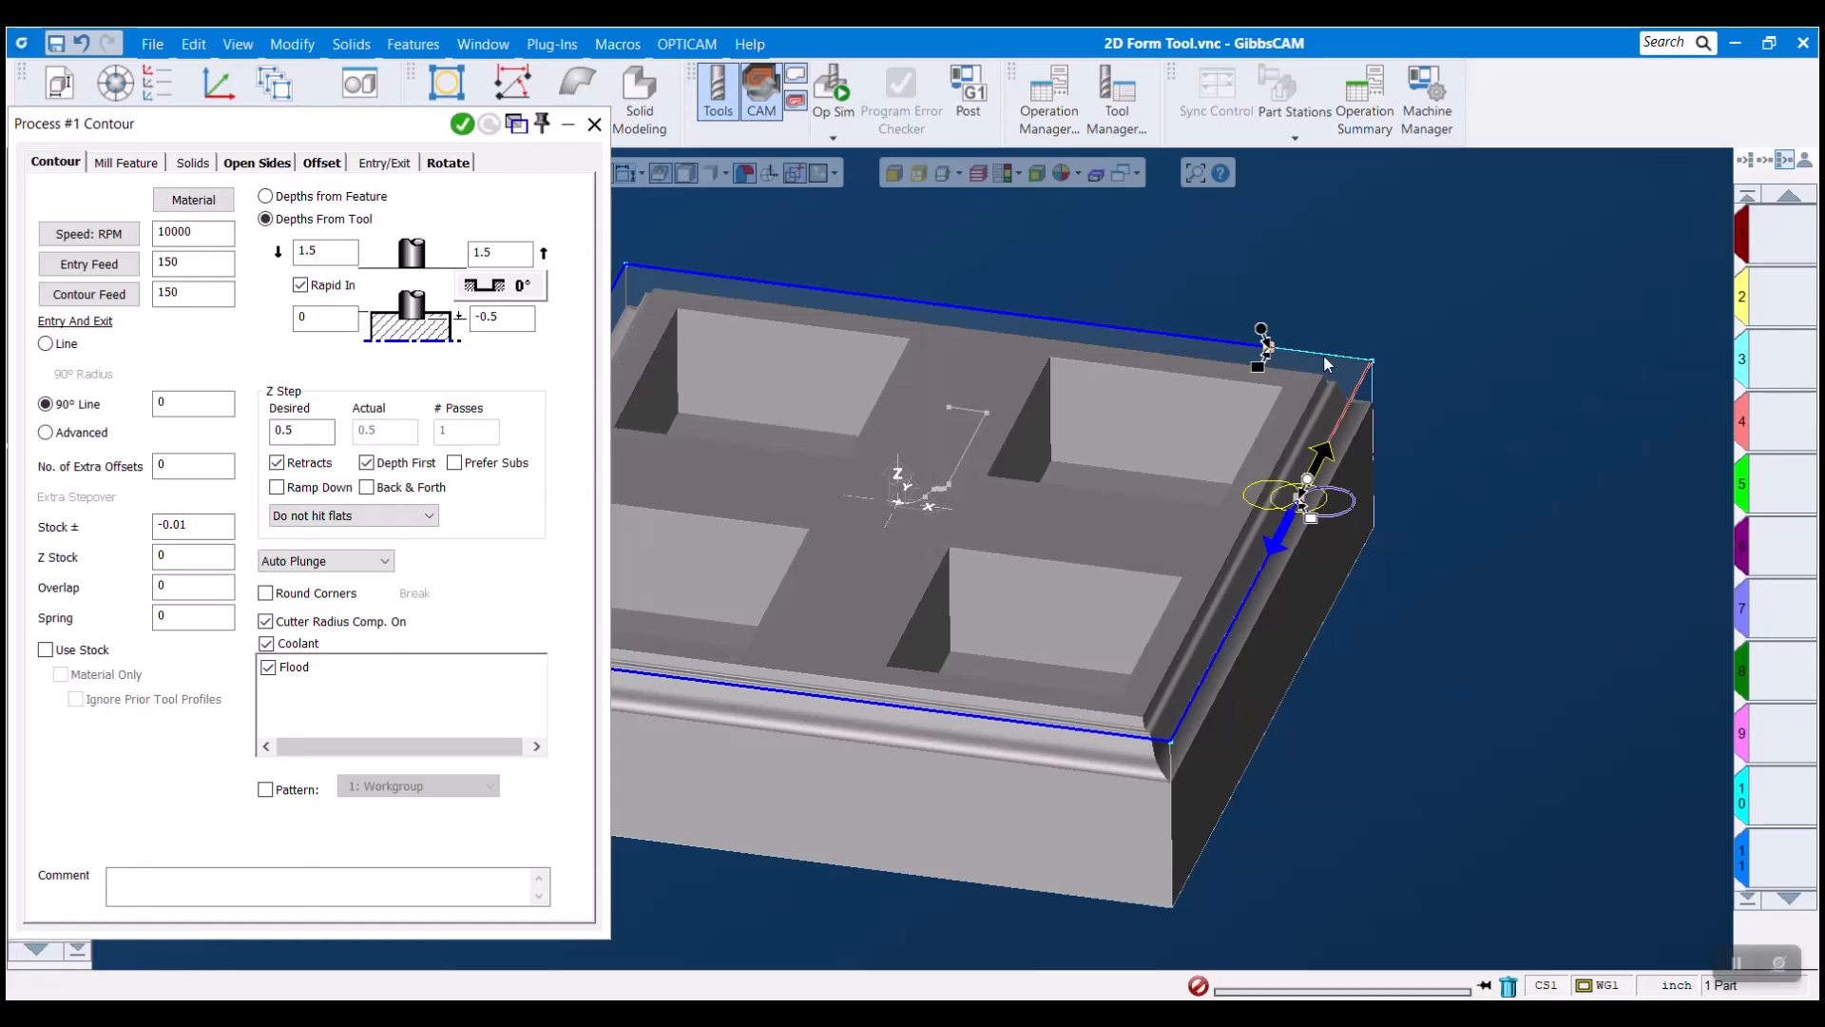
pyautogui.moveTo(1262, 333); pyautogui.dragTo(1549, 373)
pyautogui.moveTo(1305, 486); pyautogui.dragTo(1445, 226)
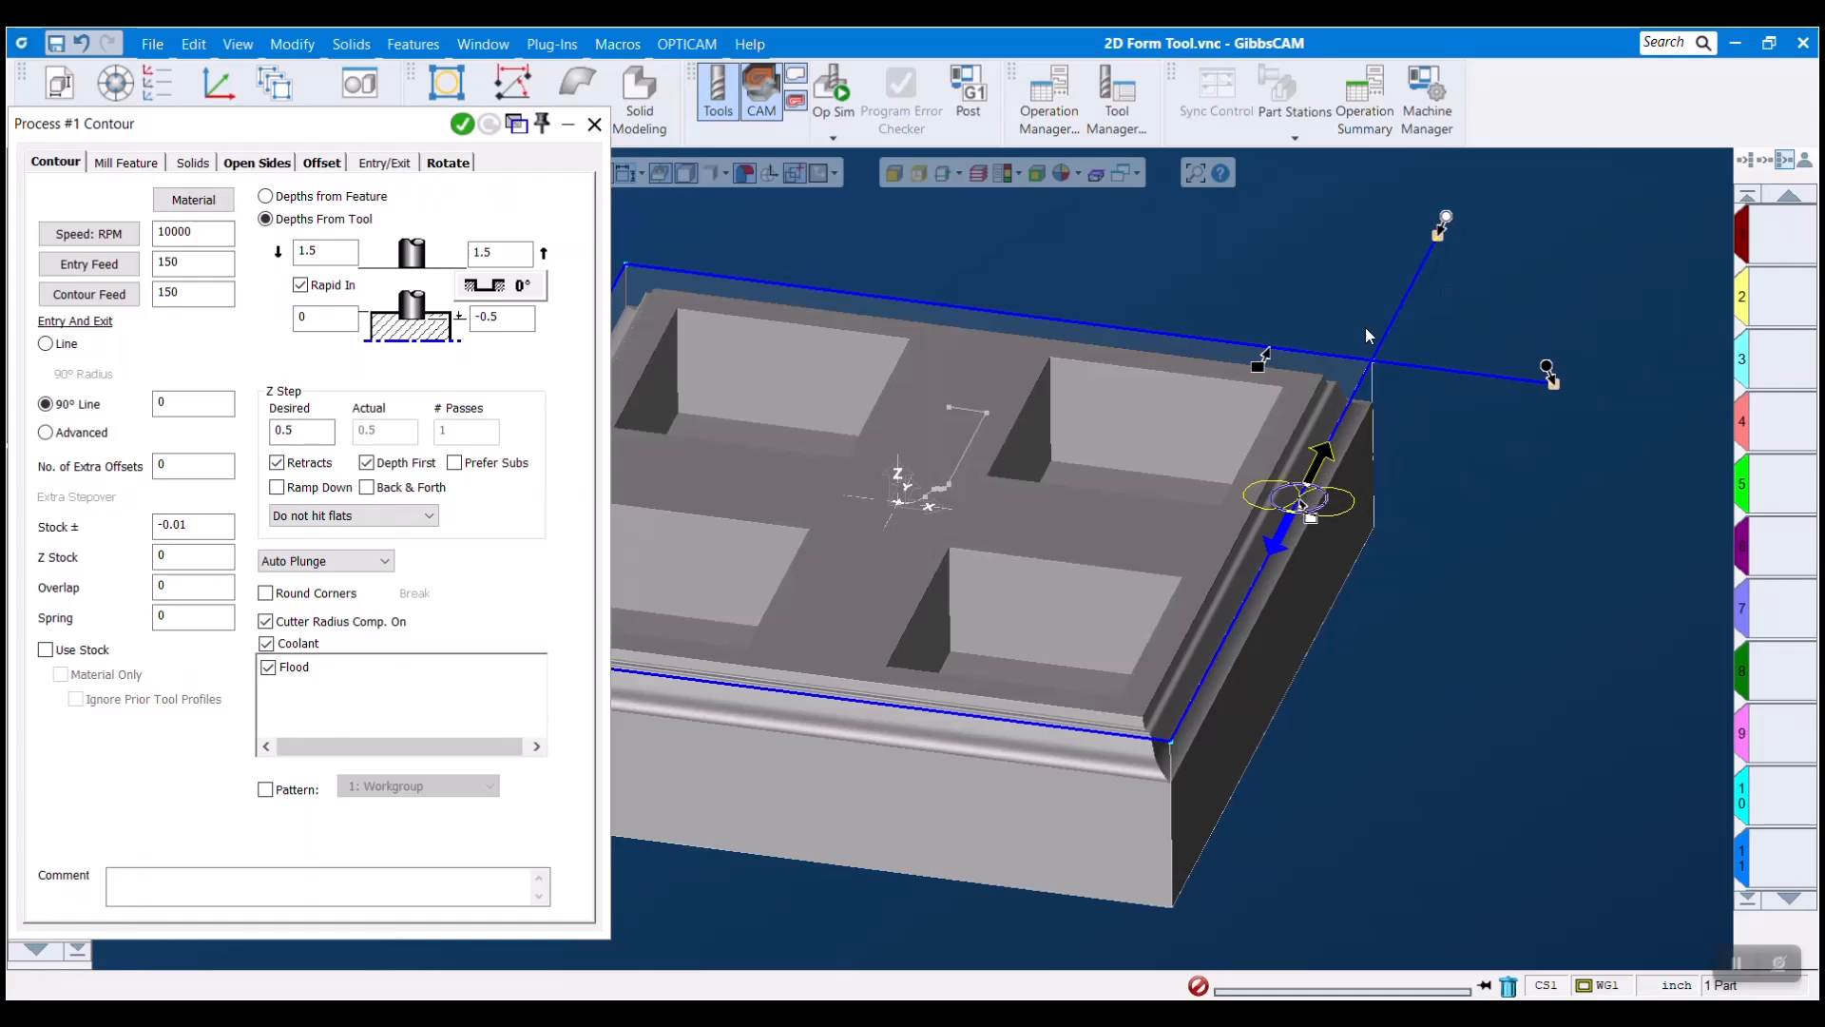
pyautogui.click(462, 123)
# - Run the Op Sim rendering of the contour operation and of the full program in 2D Form Tool_completed.vnc
pyautogui.click(833, 92)
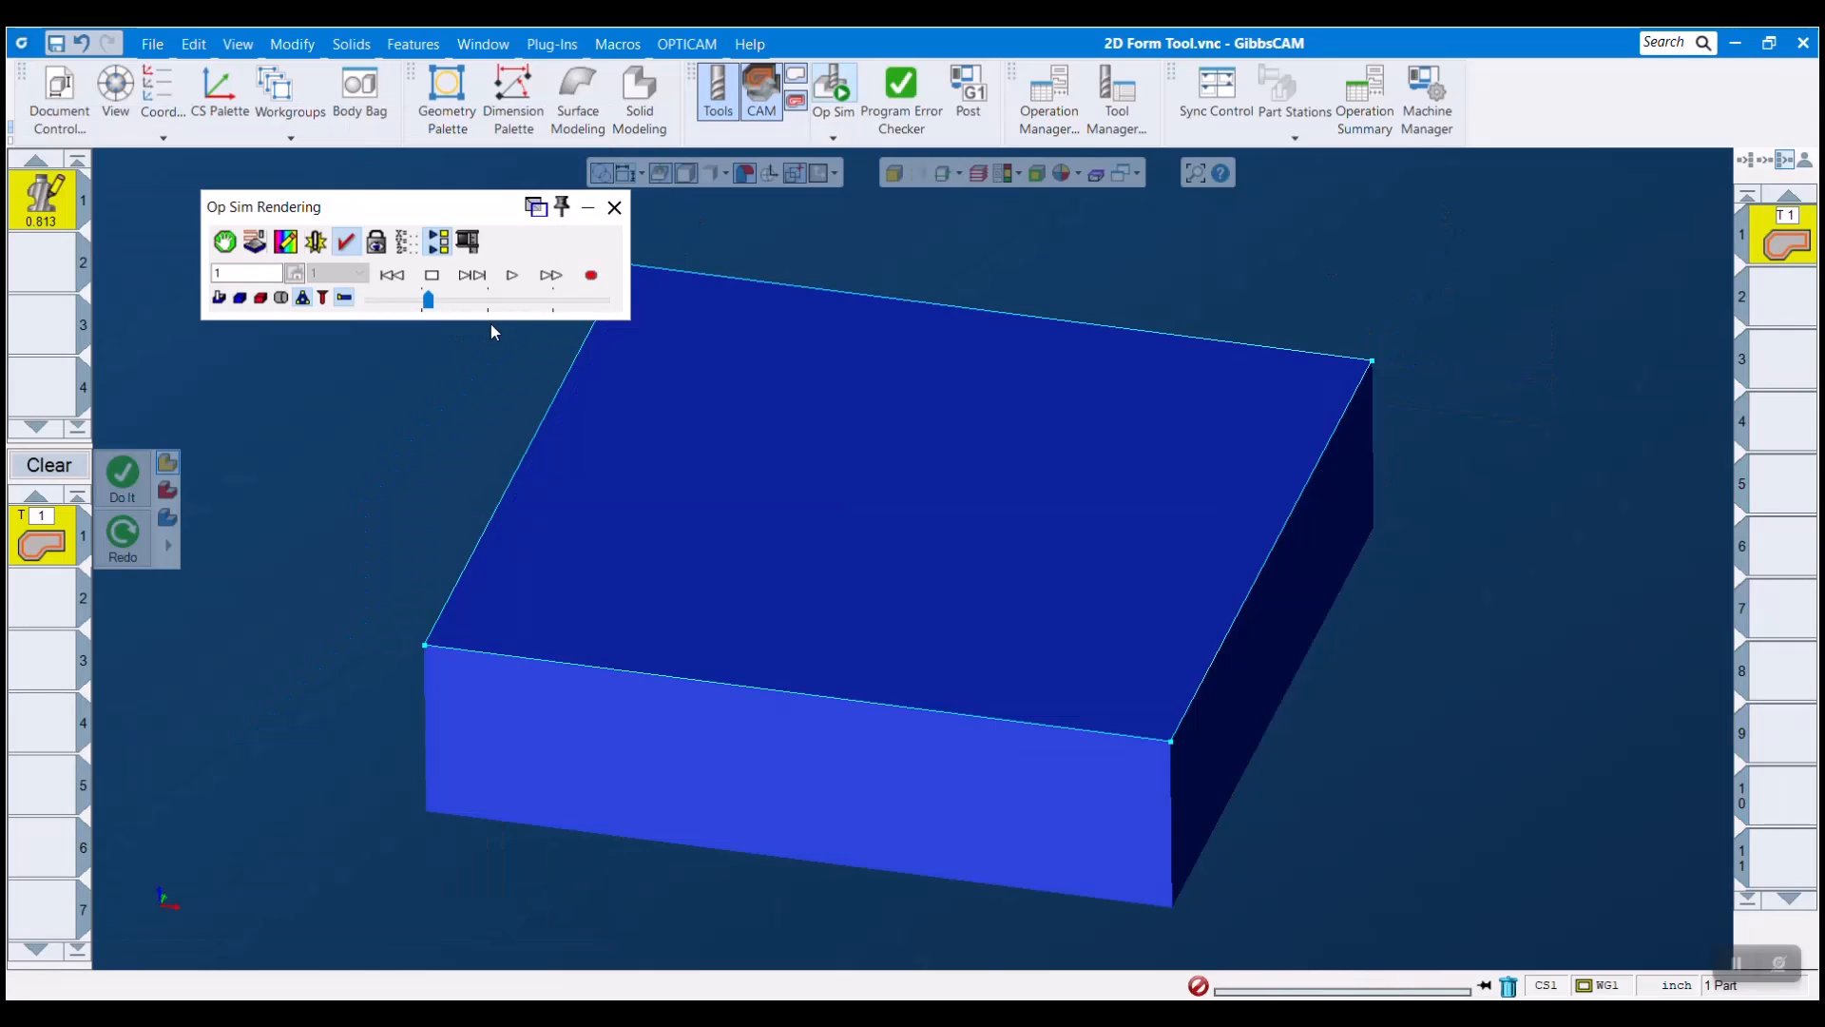
pyautogui.click(306, 297)
pyautogui.click(511, 272)
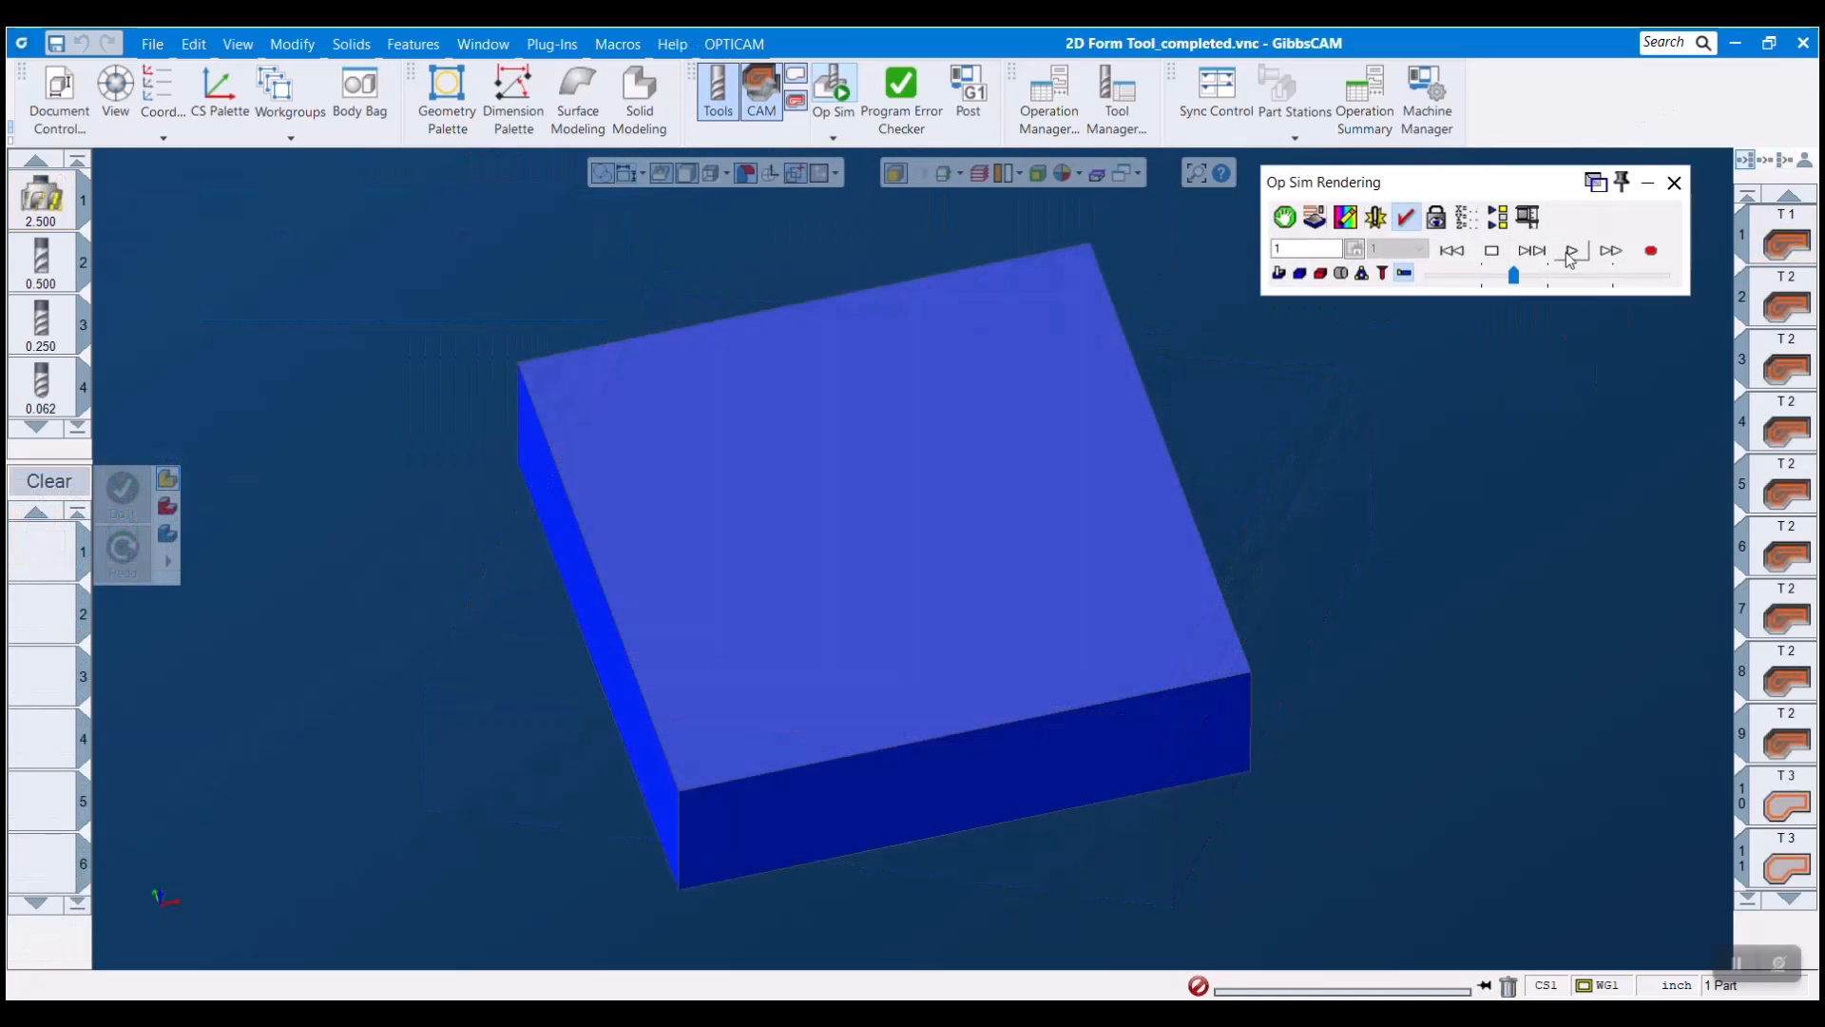
pyautogui.click(1570, 251)
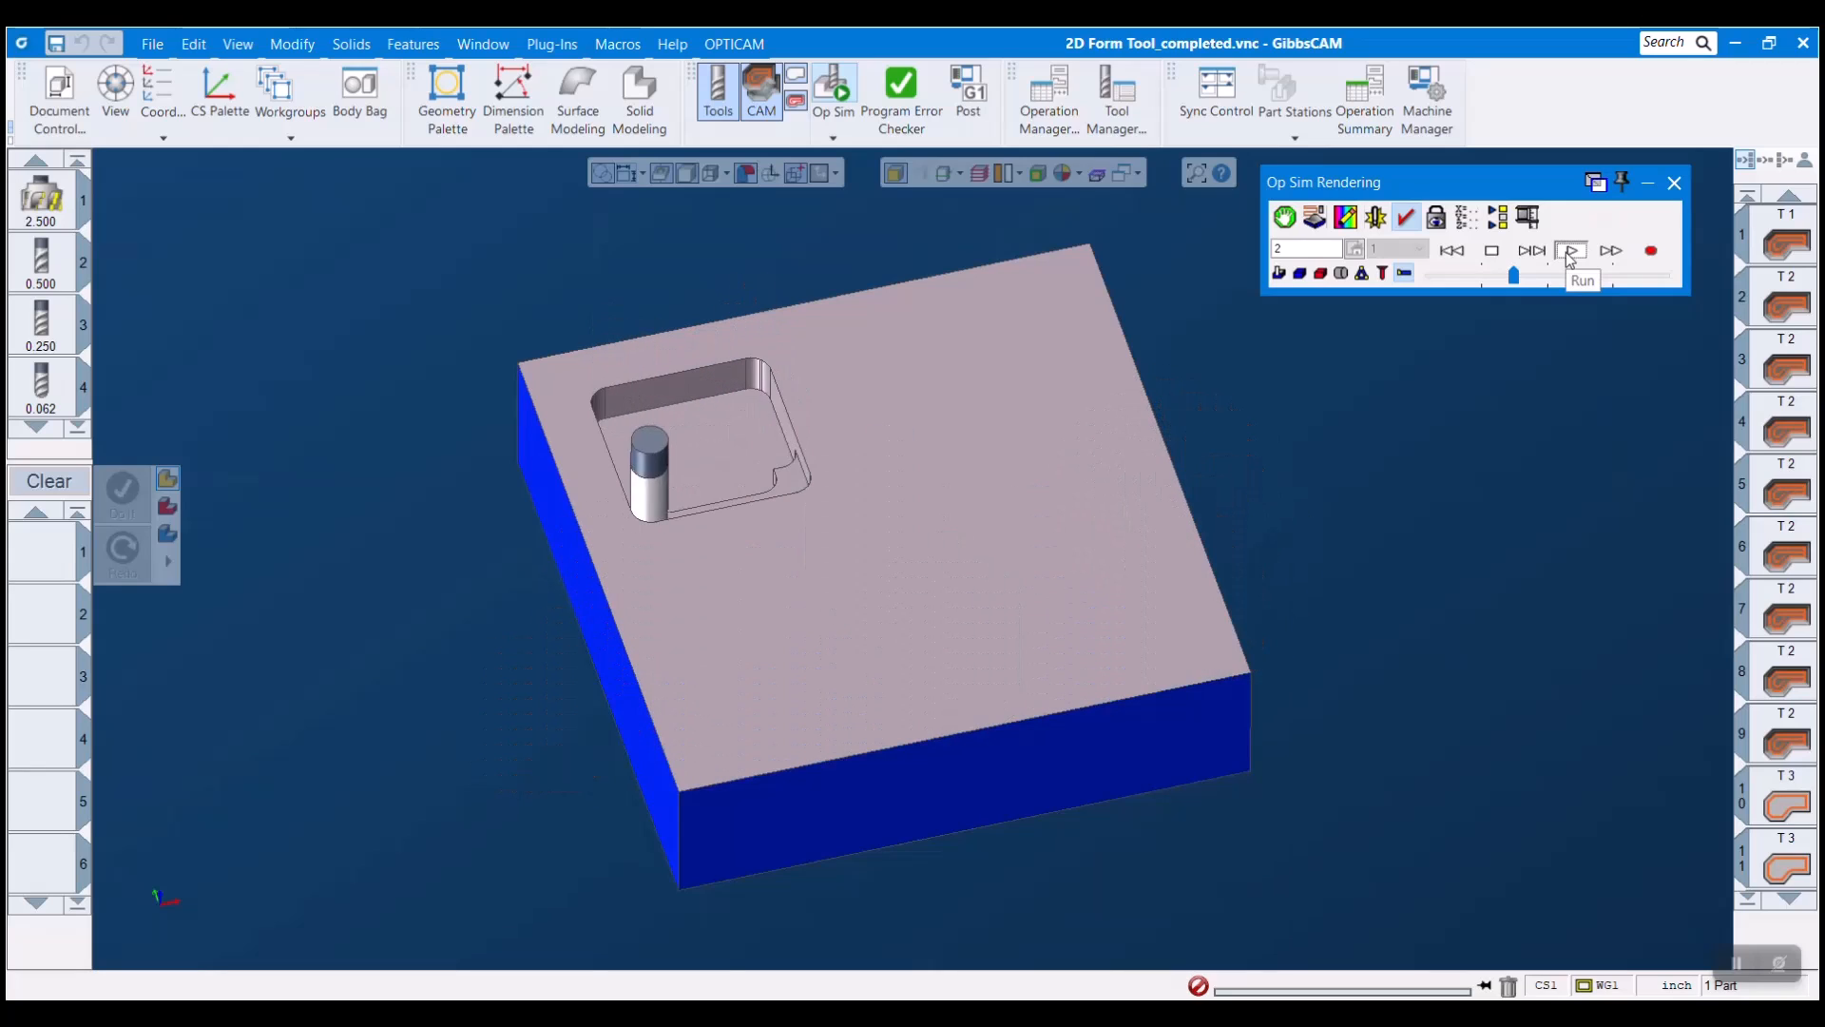